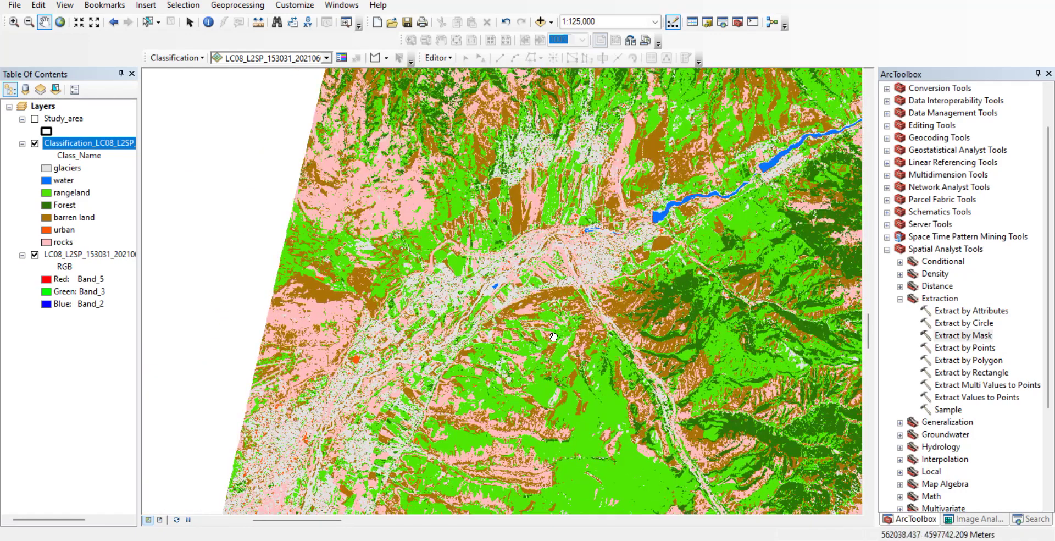
- Pan and zoom into the map, toggling the Classification layer to compare it with the Landsat image
drag(553, 337, 499, 345)
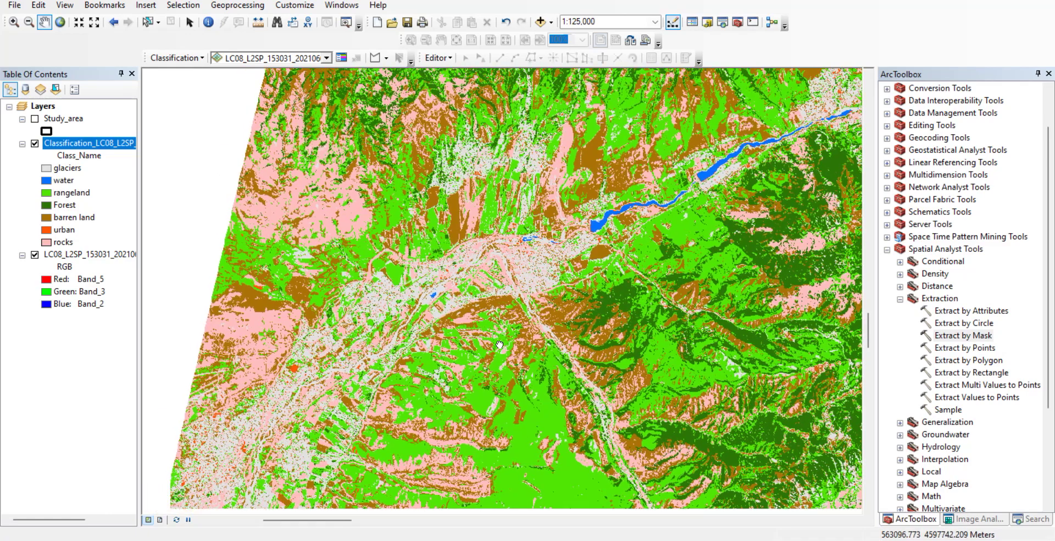
scroll(499, 345, up, 2)
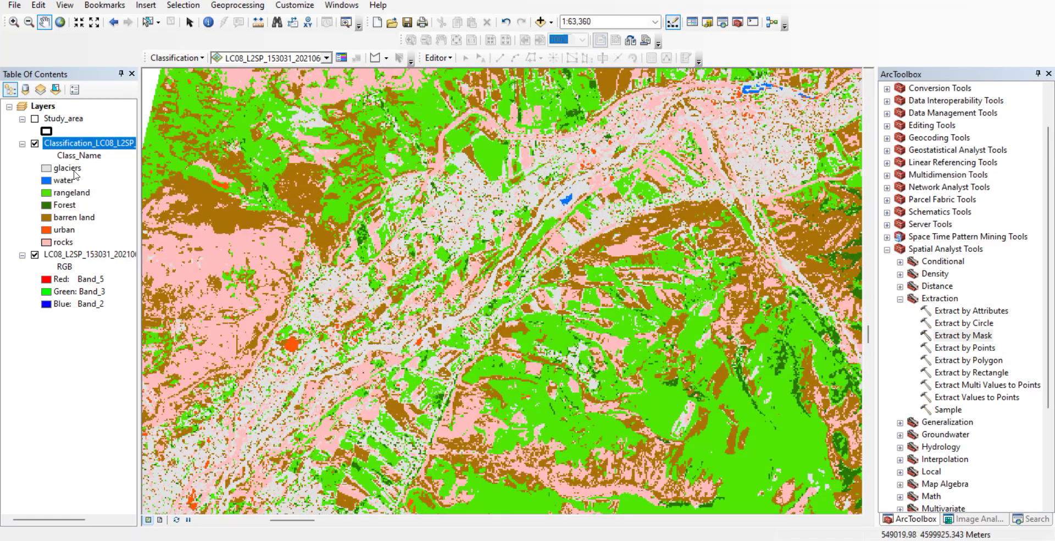
click(35, 144)
click(35, 144)
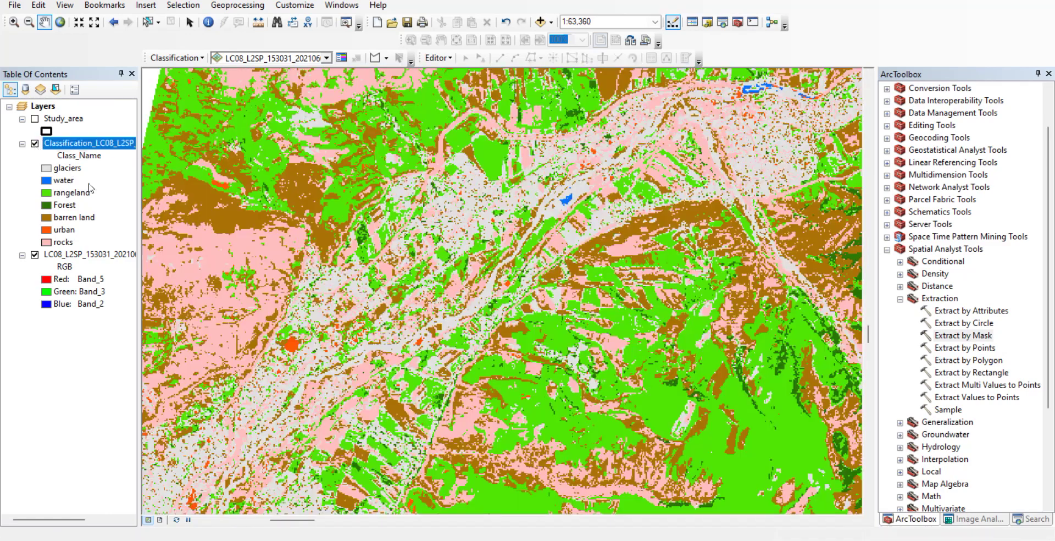
scroll(362, 350, up, 1)
scroll(362, 349, up, 1)
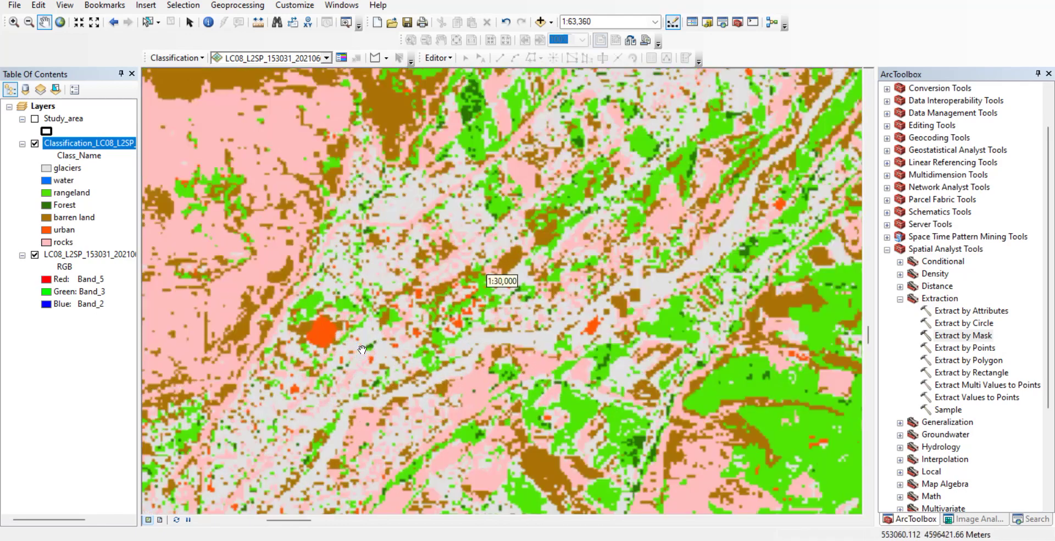
click(35, 144)
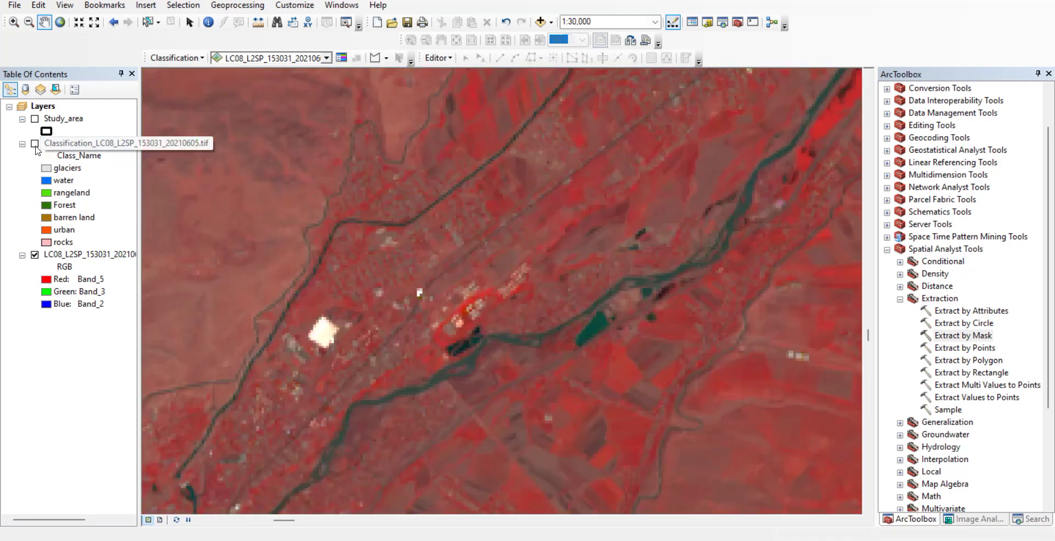
click(35, 145)
click(35, 145)
drag(457, 279, 470, 322)
click(35, 145)
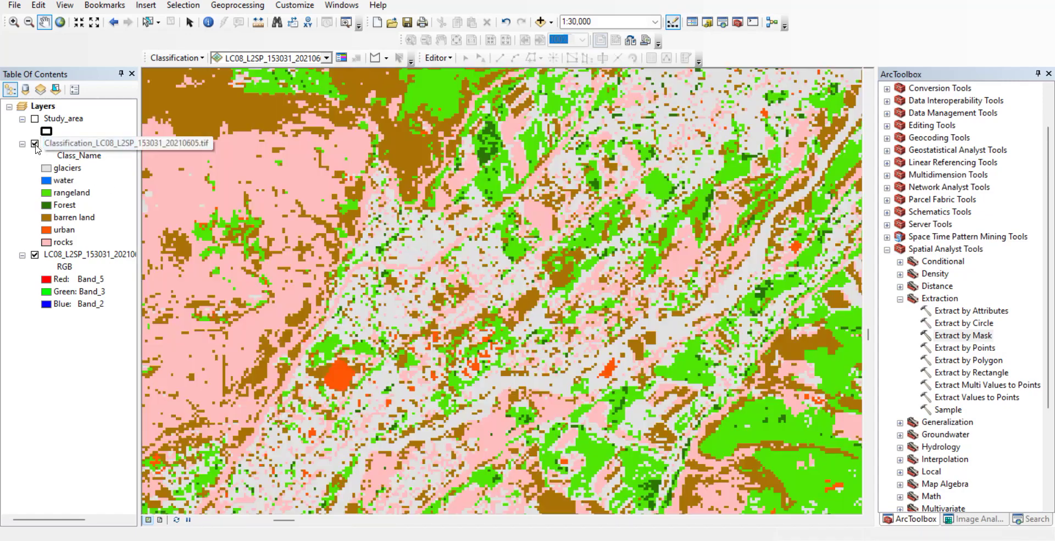
click(35, 144)
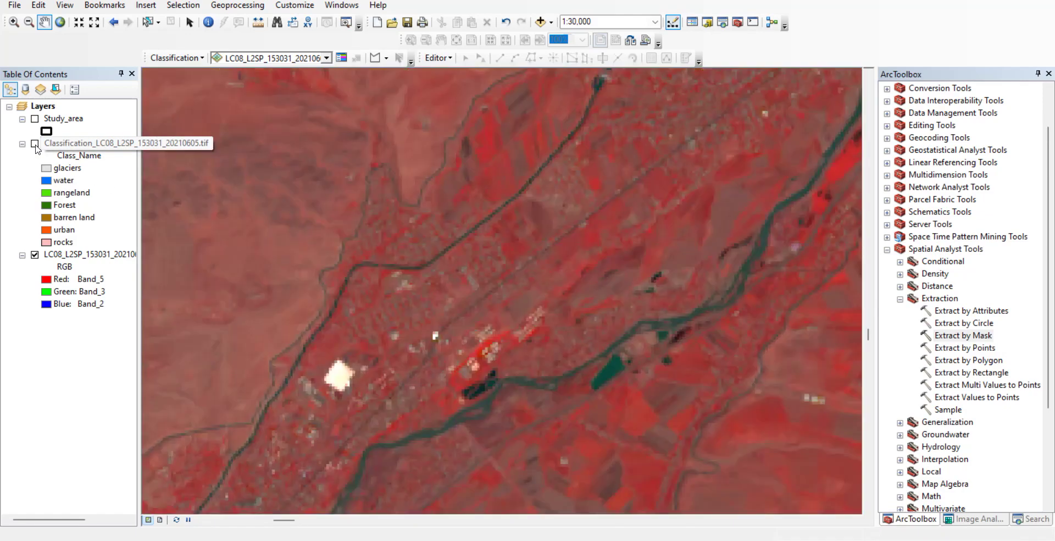
- Keep comparing up close, leave the classification hidden and open the Training Sample Manager
click(35, 144)
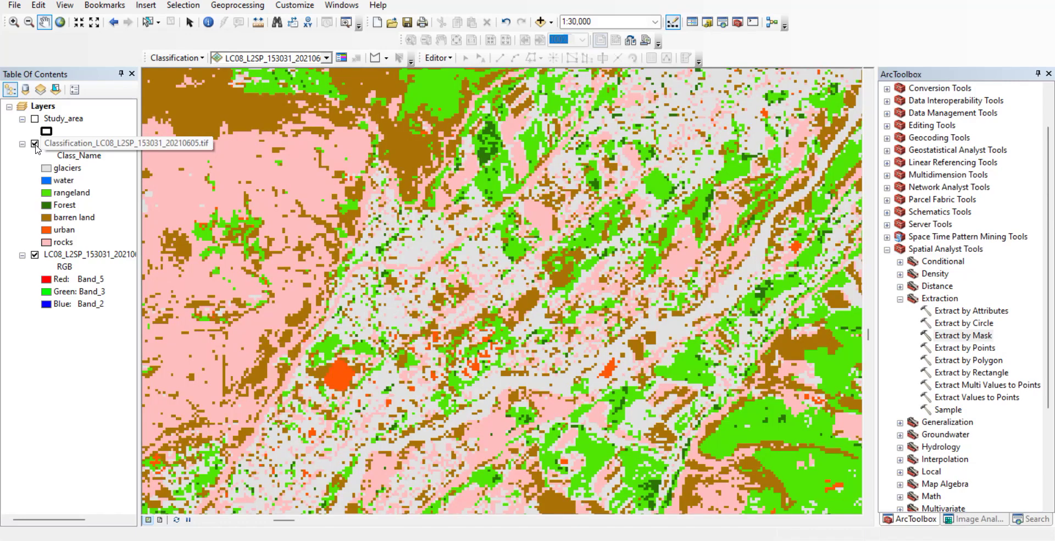
click(35, 144)
click(36, 145)
click(35, 145)
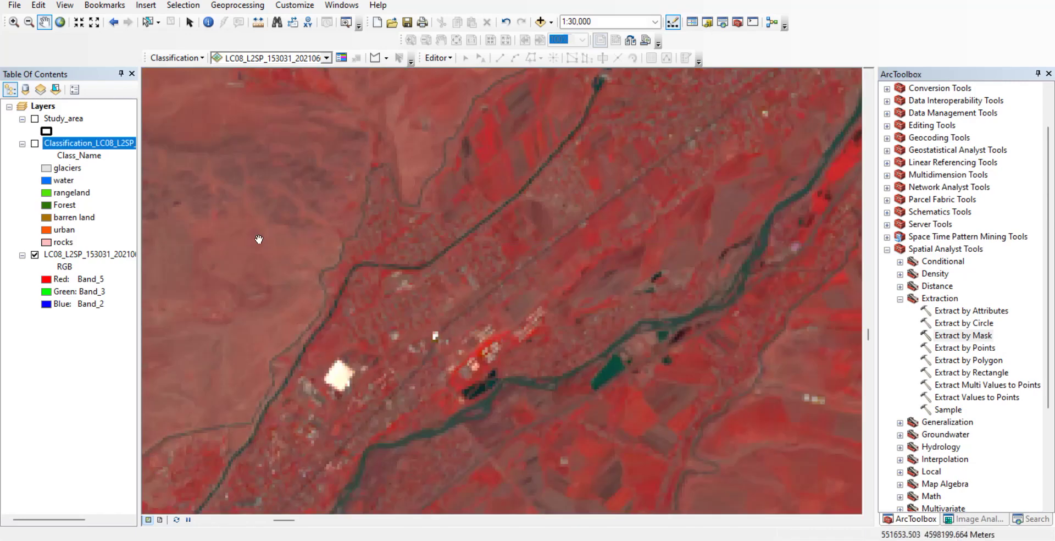
scroll(260, 250, up, 1)
click(35, 144)
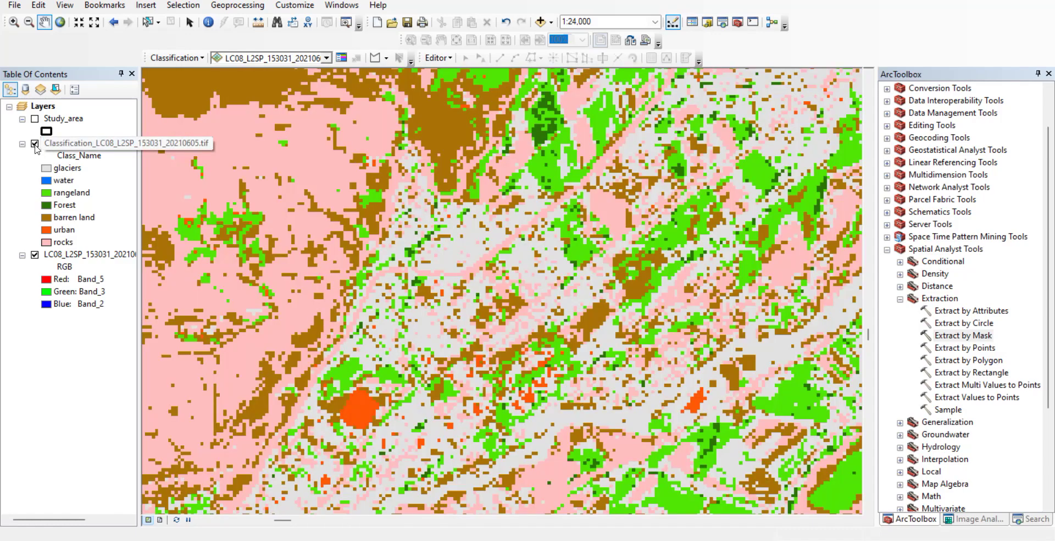
click(35, 144)
scroll(426, 348, up, 2)
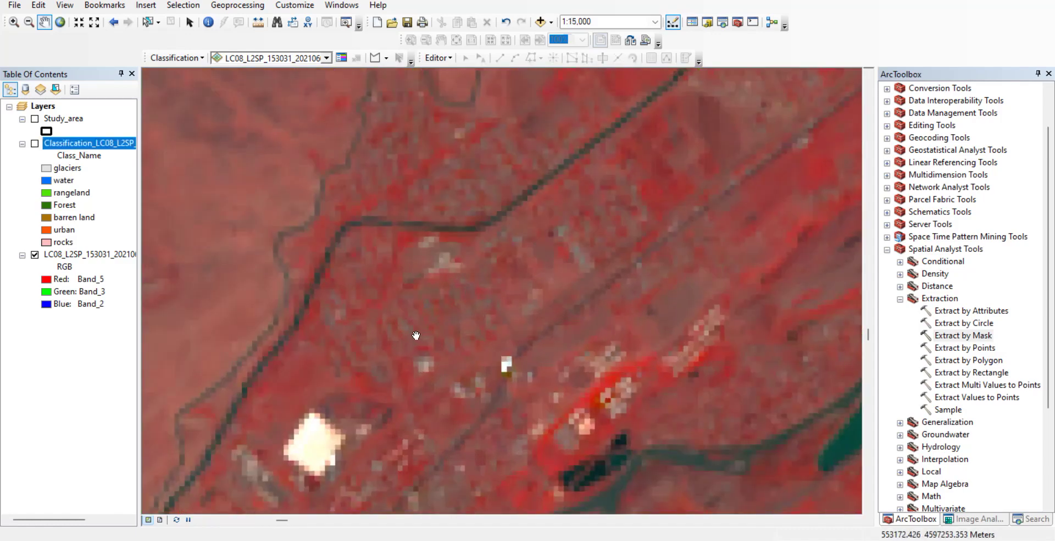
click(34, 144)
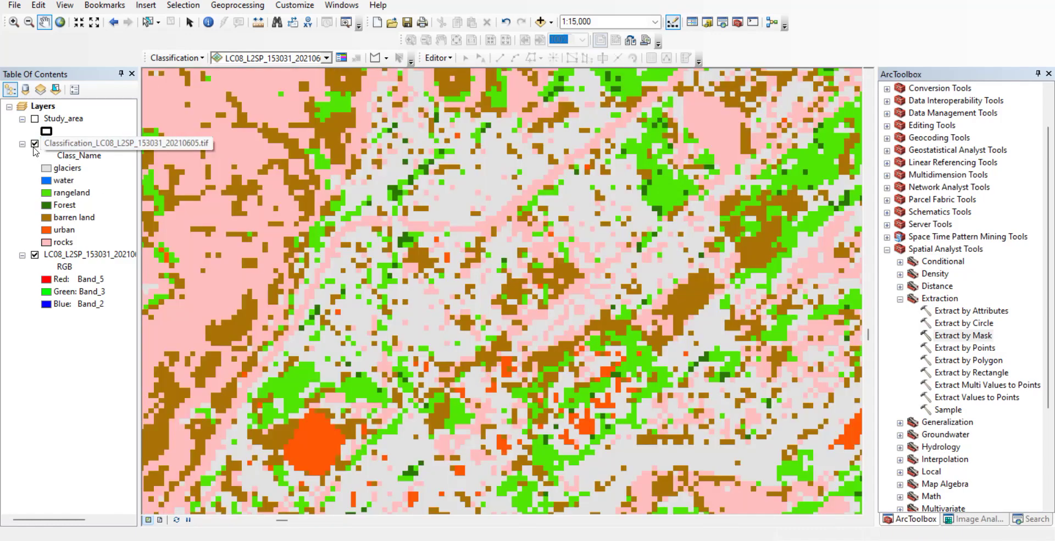
click(35, 144)
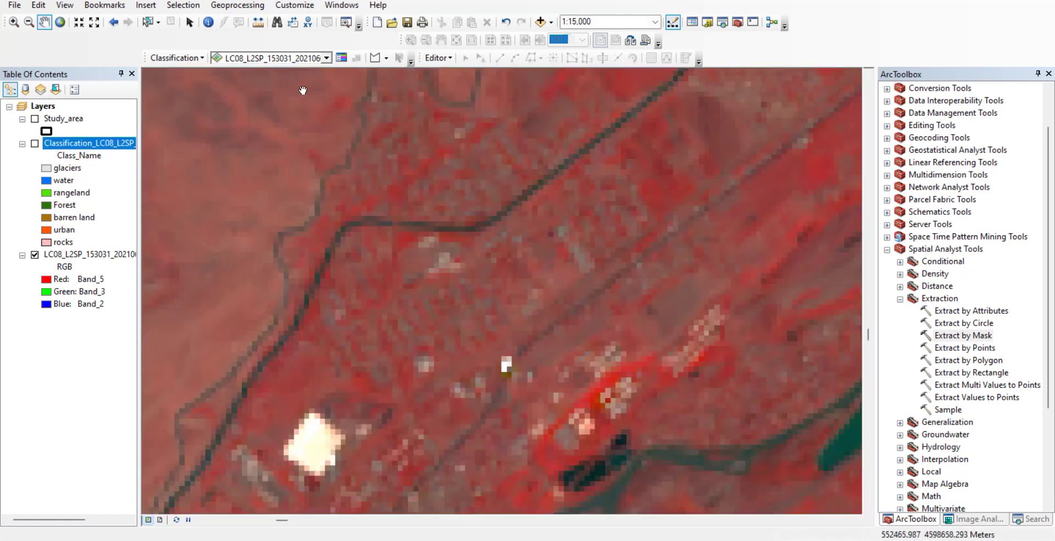
click(341, 58)
- Start opening a training samples file and browse up out of the Study area folder
click(663, 17)
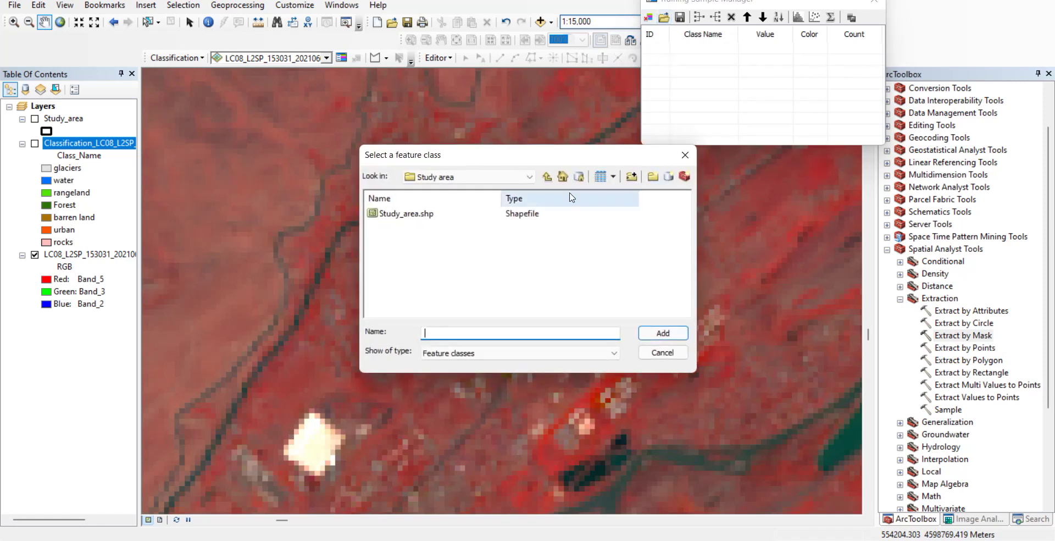
click(408, 218)
click(547, 176)
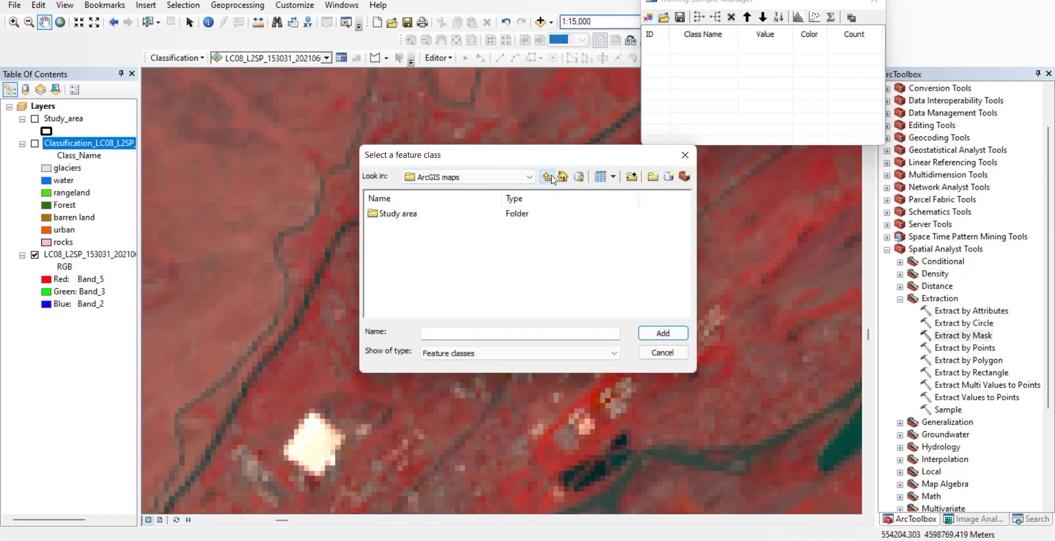
click(547, 177)
drag(448, 163, 601, 175)
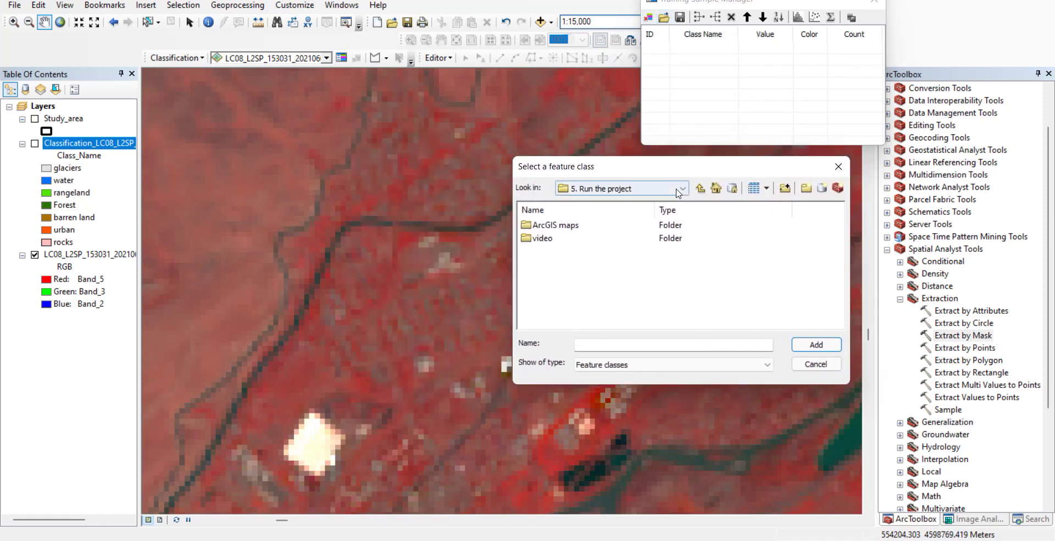
click(571, 228)
double_click(571, 227)
click(560, 226)
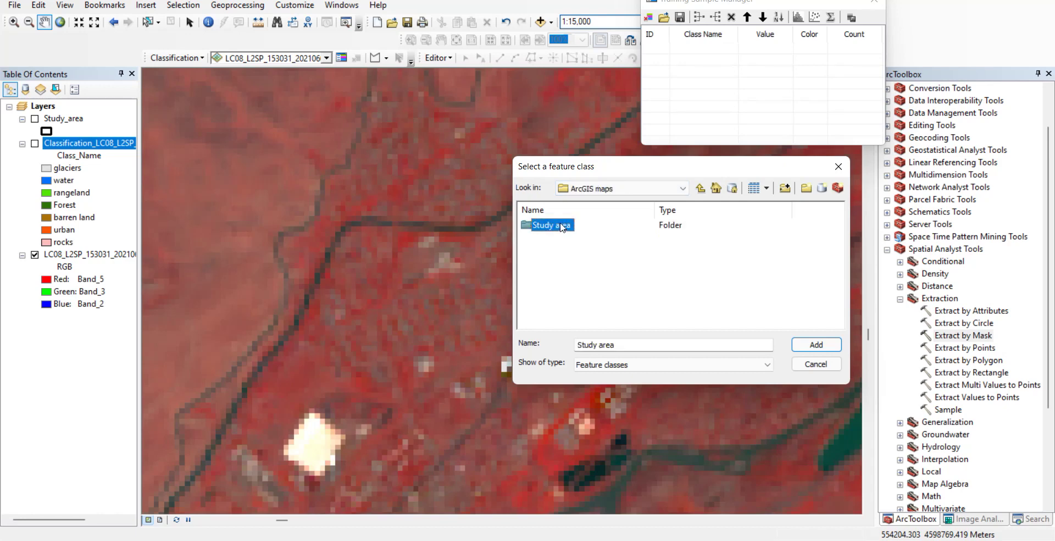
click(701, 189)
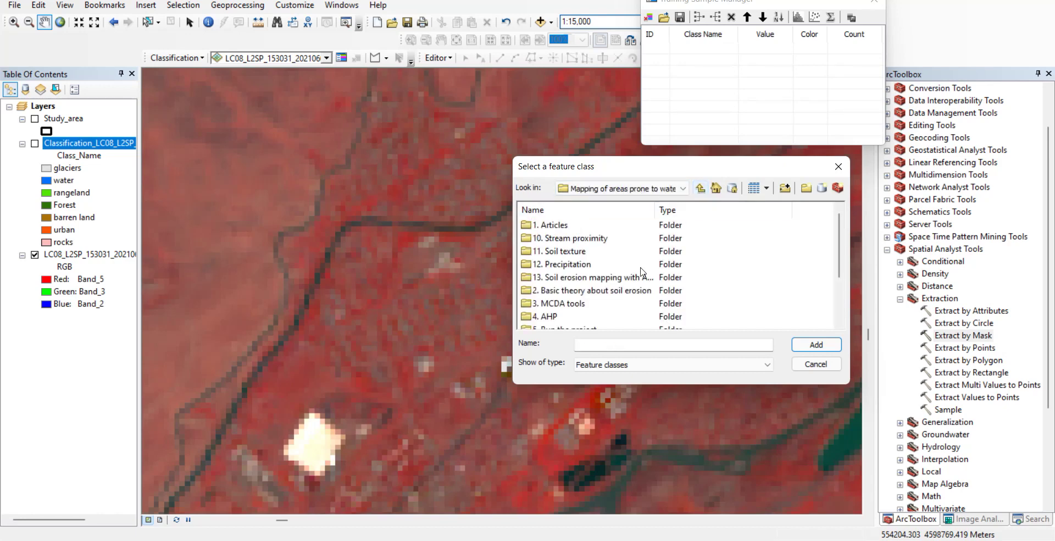
- Go into 6. NDVI > ArcGIS maps > Landsat 8 and add 20210605_tif.shp
scroll(571, 311, down, 2)
double_click(550, 279)
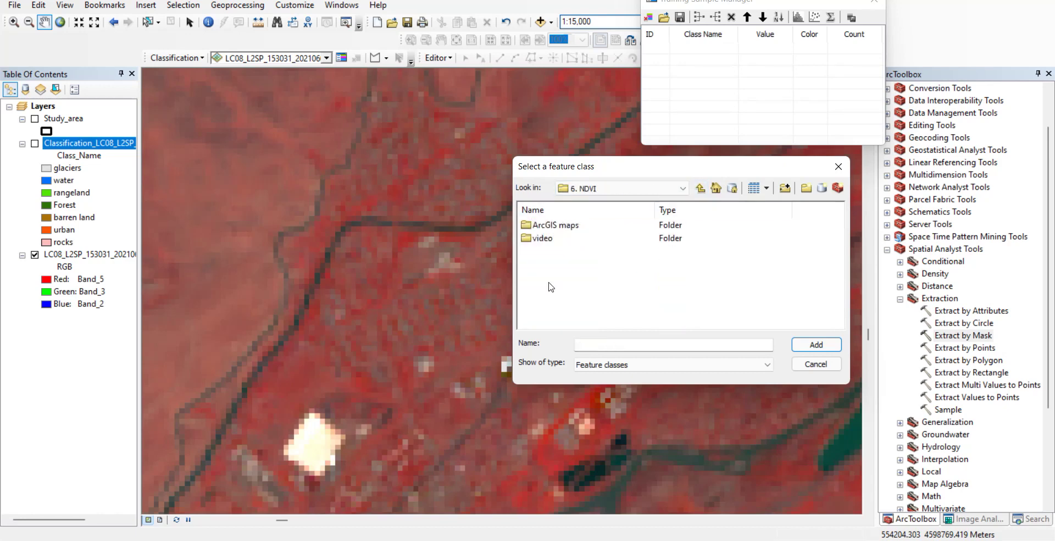
double_click(557, 227)
double_click(549, 226)
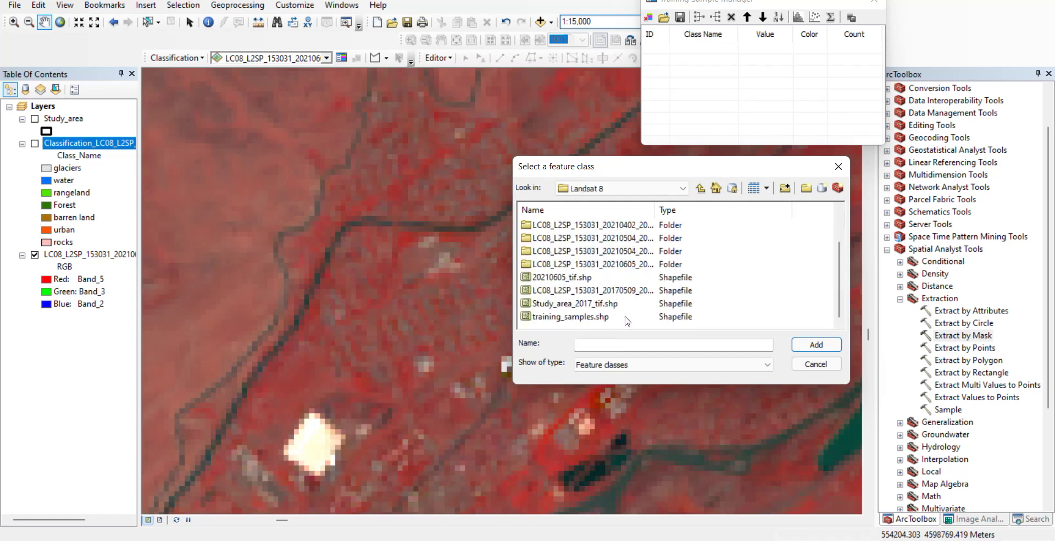
click(591, 317)
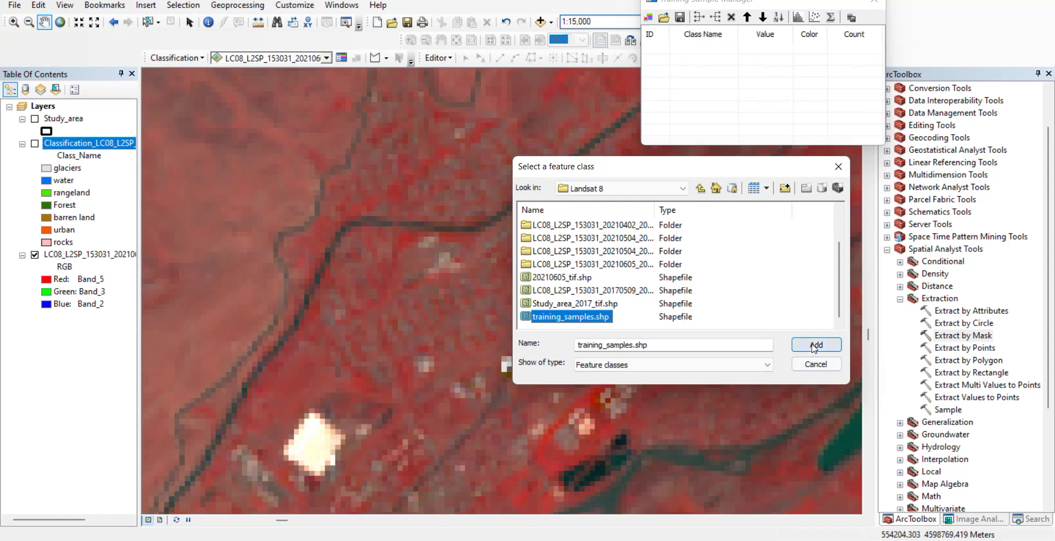
click(663, 342)
click(599, 294)
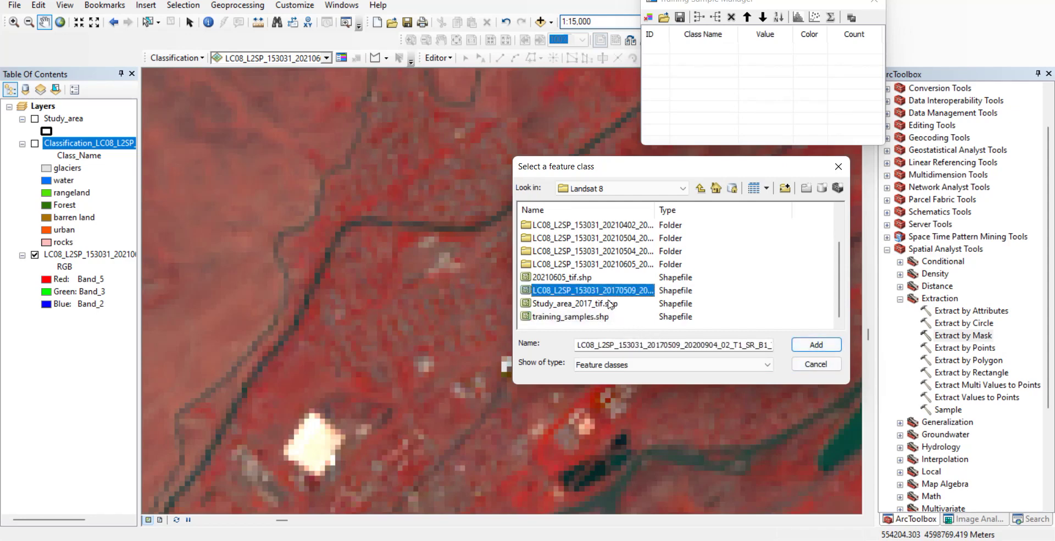
click(575, 280)
click(818, 347)
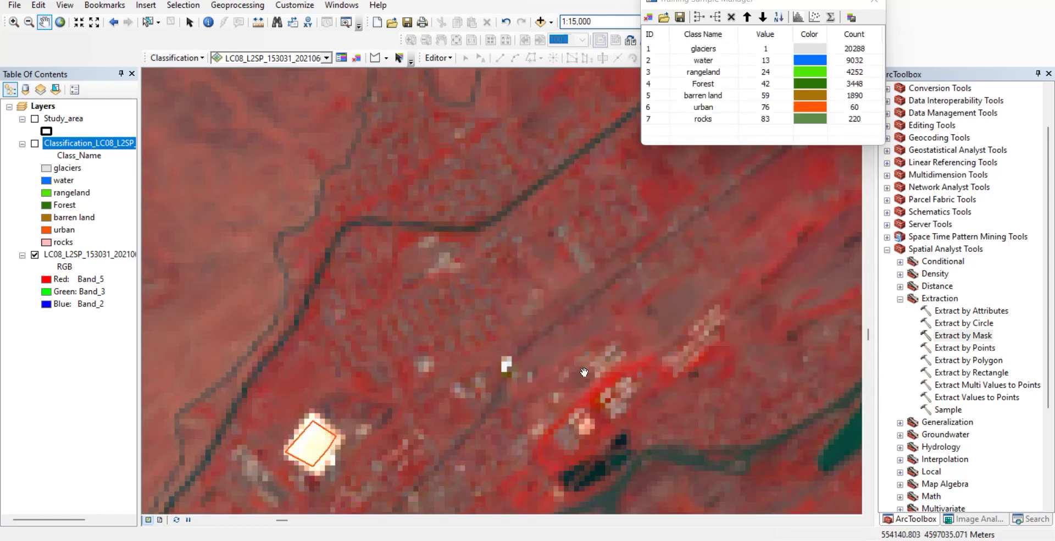
- Zoom to 1:25,000 on the riverside bright patch and toggle the Classification layer to compare
scroll(584, 373, up, 1)
scroll(546, 358, up, 1)
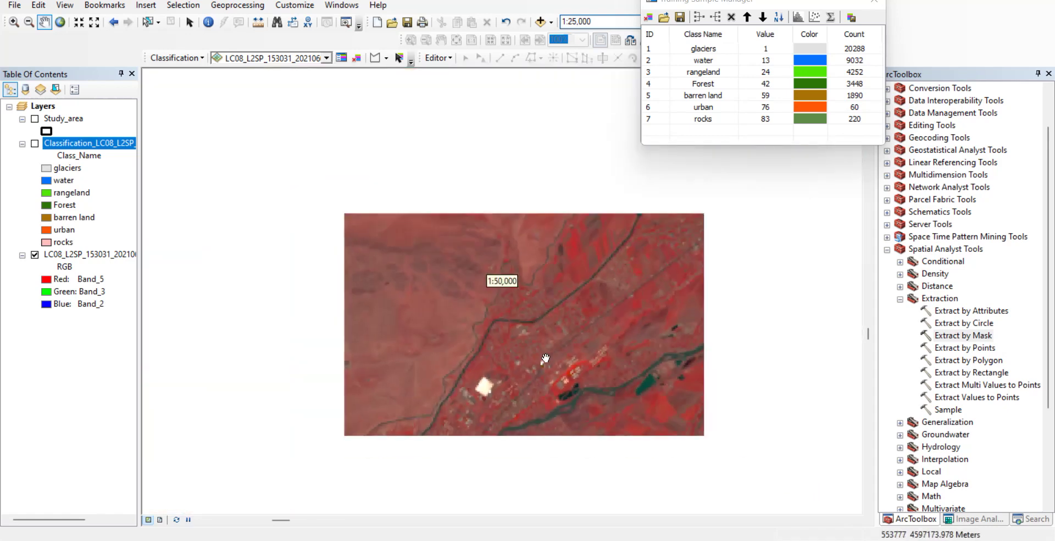
scroll(502, 333, down, 1)
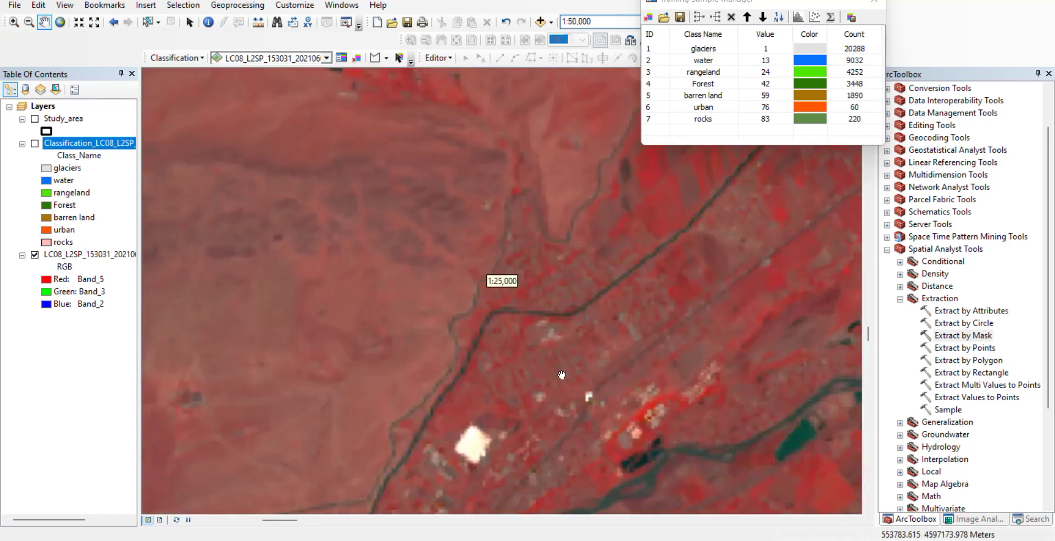
scroll(600, 375, up, 2)
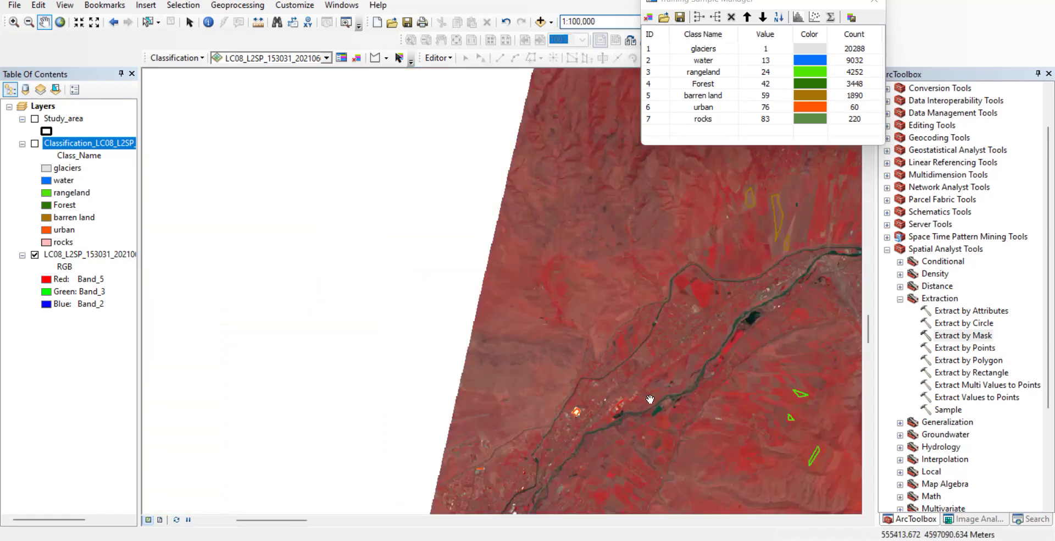
scroll(551, 389, down, 3)
scroll(551, 390, down, 1)
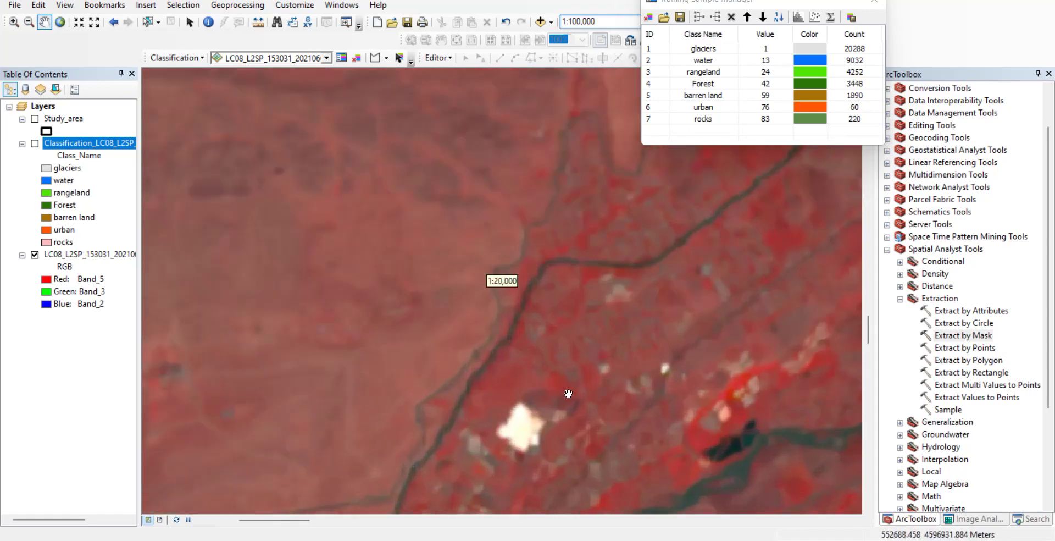
click(35, 143)
click(35, 144)
scroll(593, 337, down, 1)
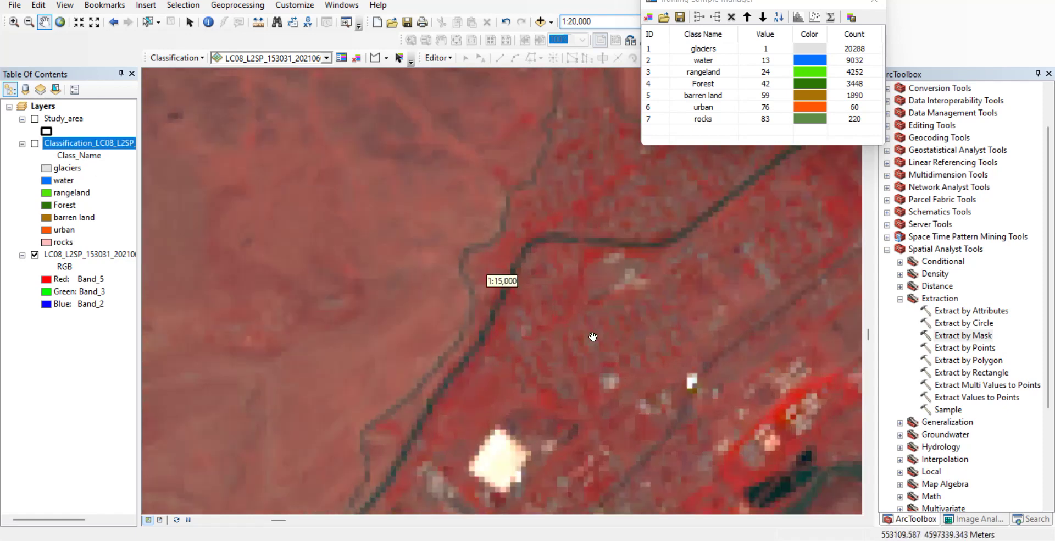
scroll(621, 316, up, 2)
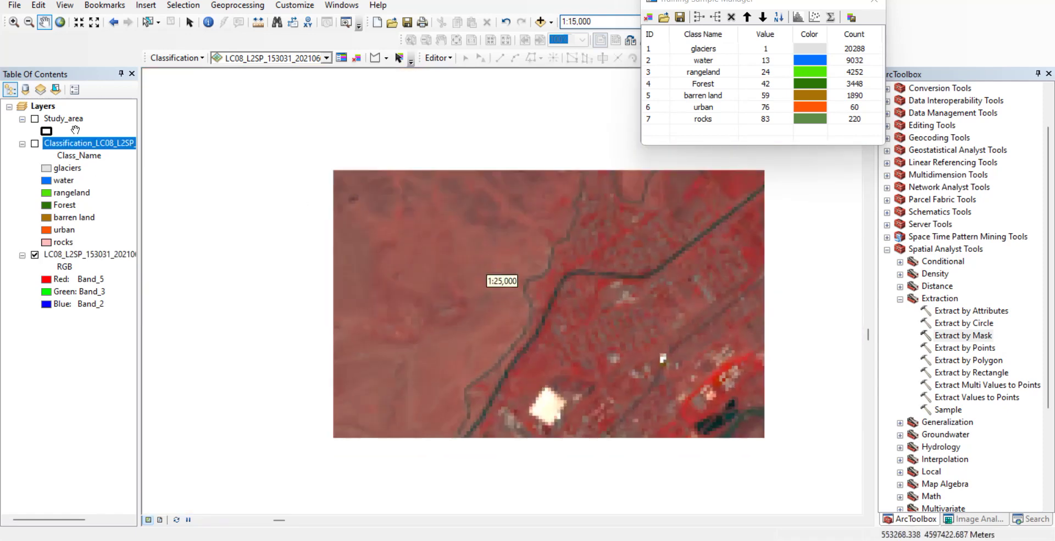
click(35, 144)
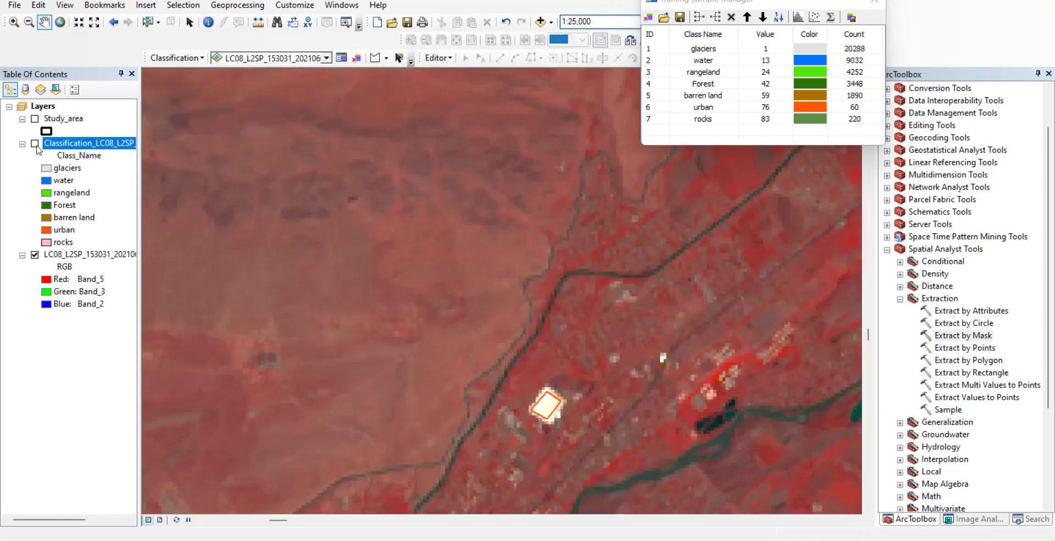
click(376, 57)
- Draw the first training polygon on the bare ground west of the river, checking against the classification
click(412, 354)
click(441, 341)
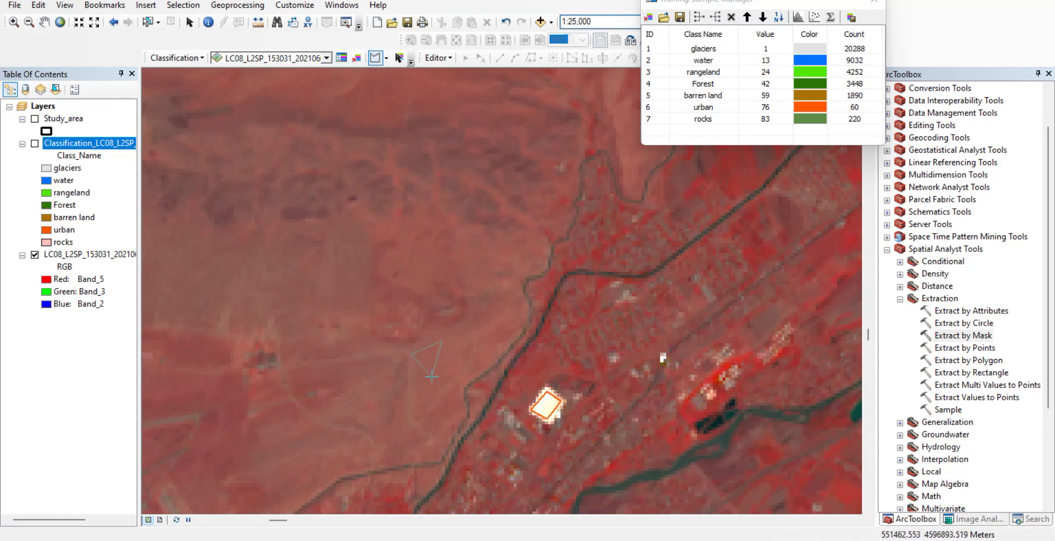
click(457, 358)
double_click(432, 377)
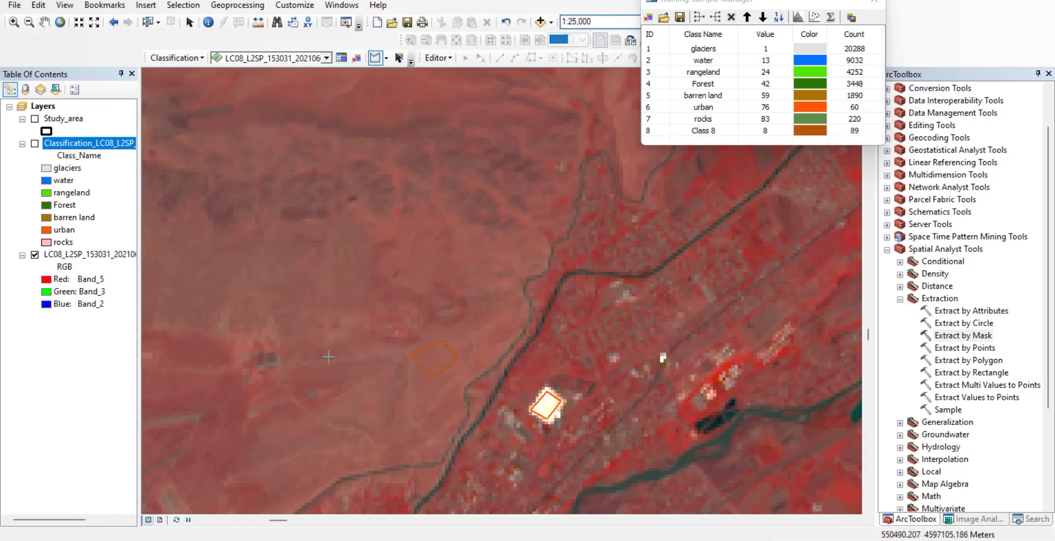
click(35, 144)
click(34, 144)
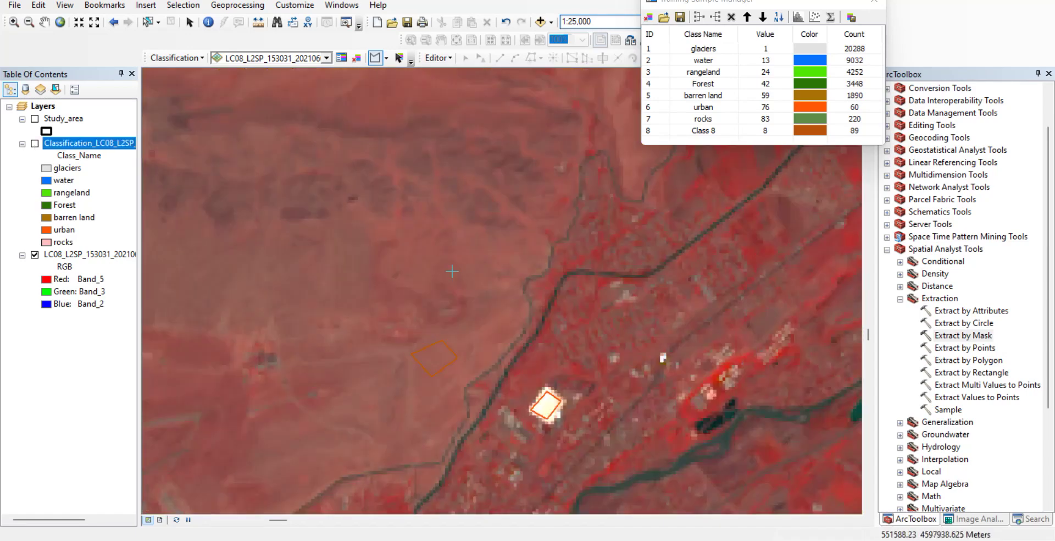
- Draw two more training polygons on the nearby bare ground
click(423, 238)
click(409, 261)
click(423, 275)
double_click(438, 254)
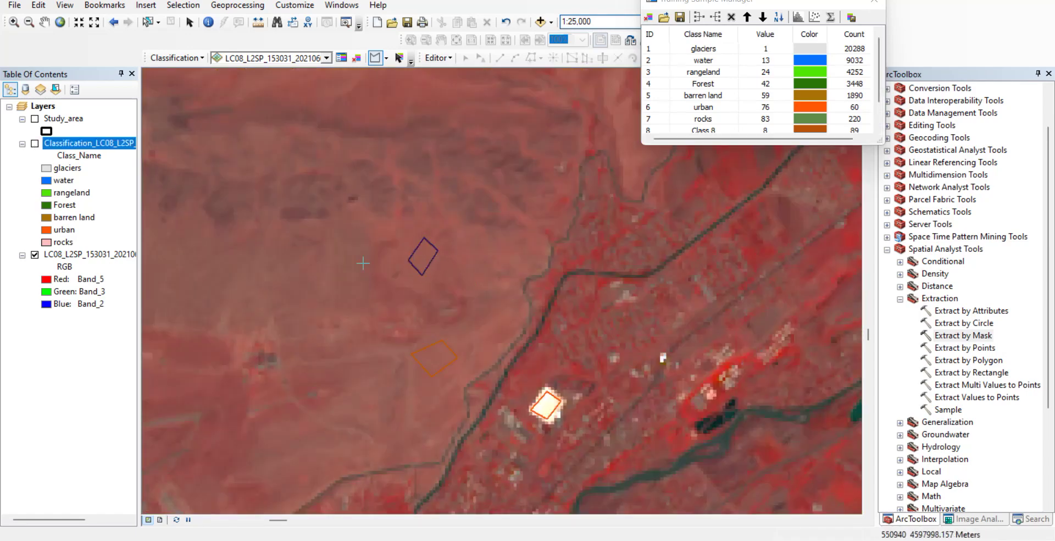
click(352, 266)
click(301, 273)
click(317, 287)
double_click(332, 291)
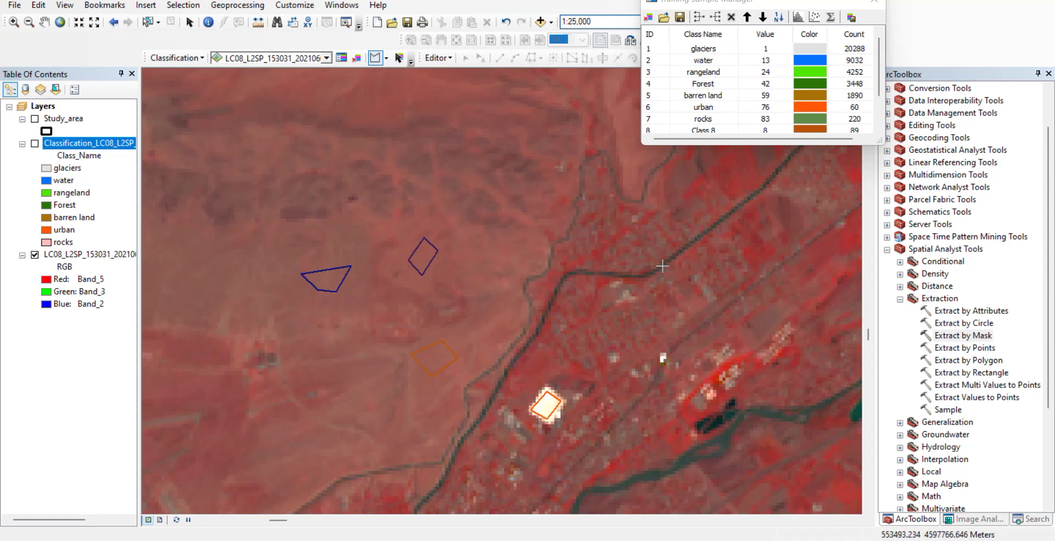
- Merge Class 8, 9 and 10 into a single Class 8 sample of 219 pixels
scroll(702, 115, down, 1)
click(650, 97)
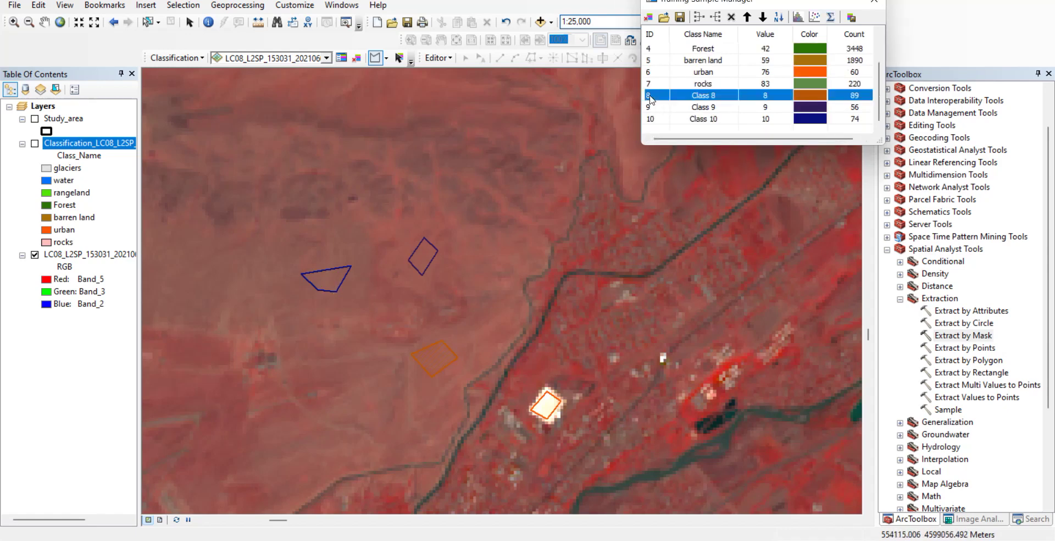
shift+click(654, 122)
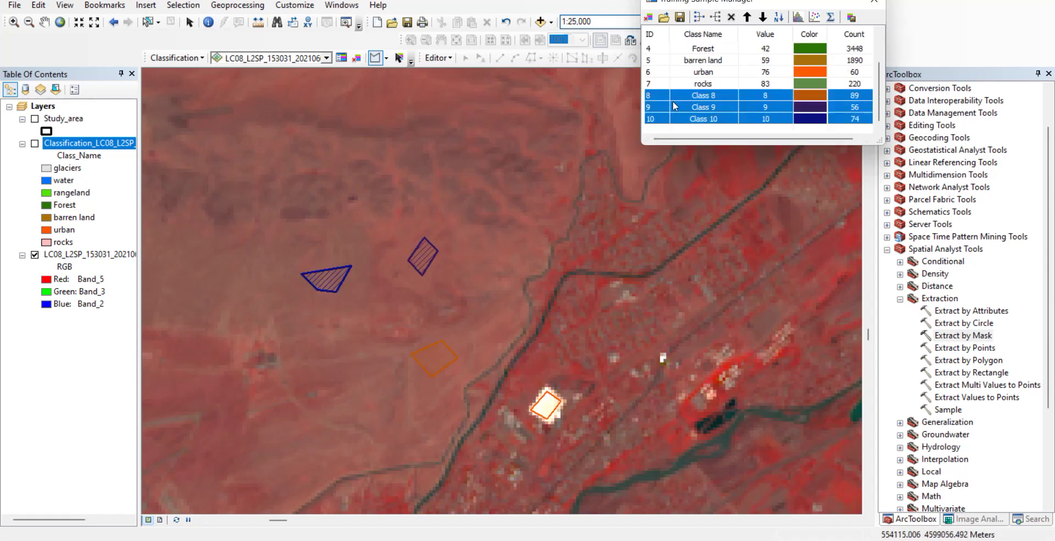
click(699, 18)
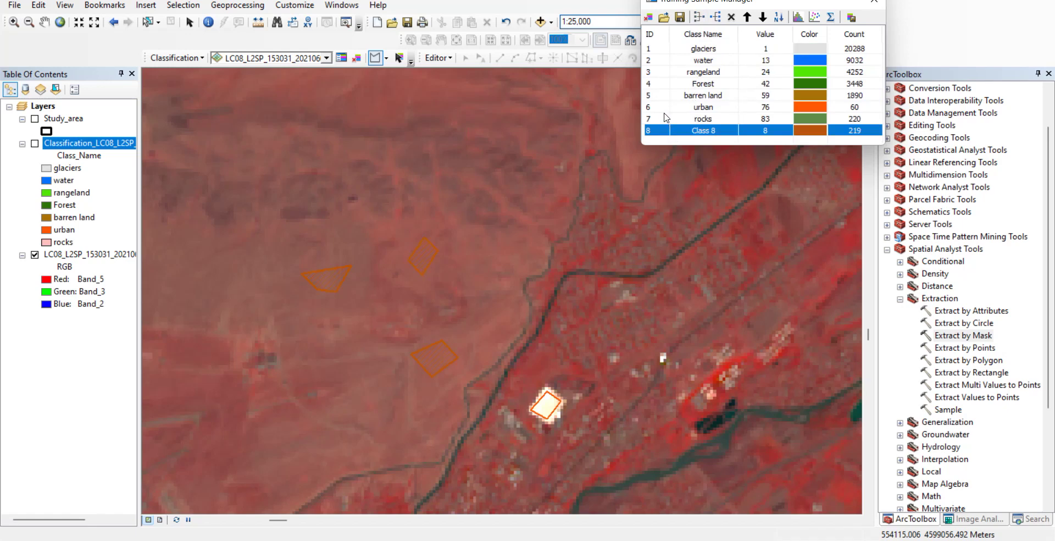
- Select the barren land and Class 8 samples together in the Training Sample Manager
click(657, 97)
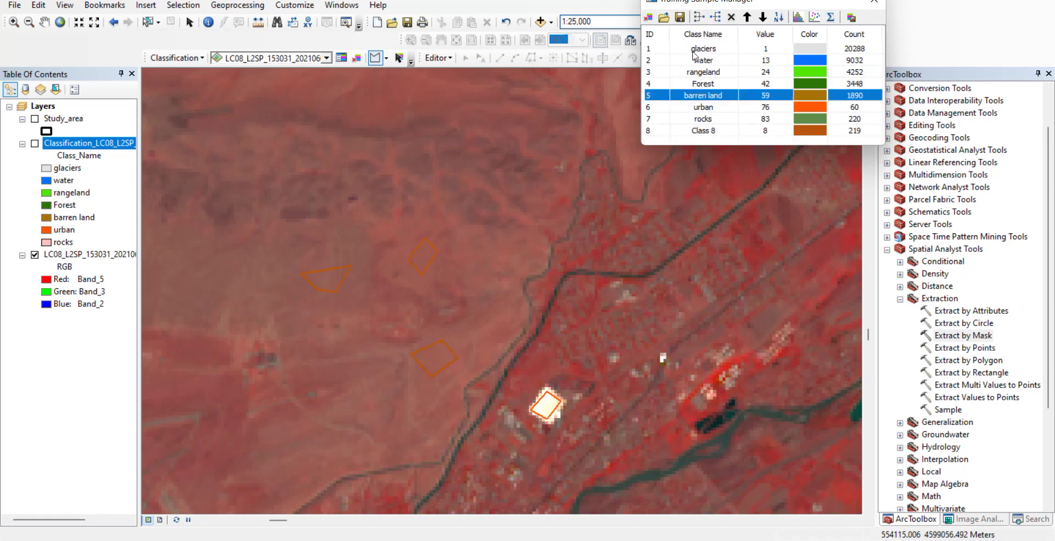
click(653, 132)
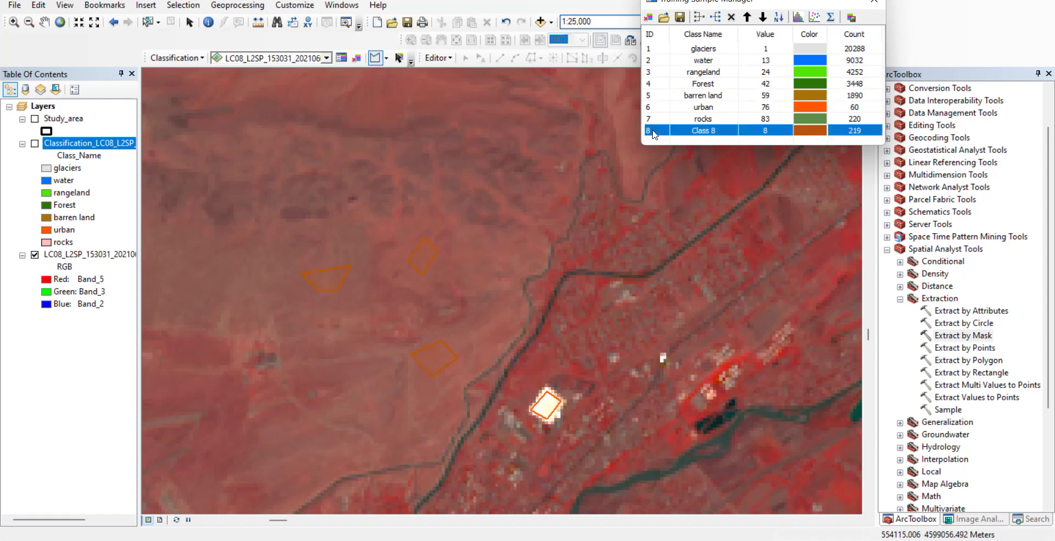
shift+click(651, 95)
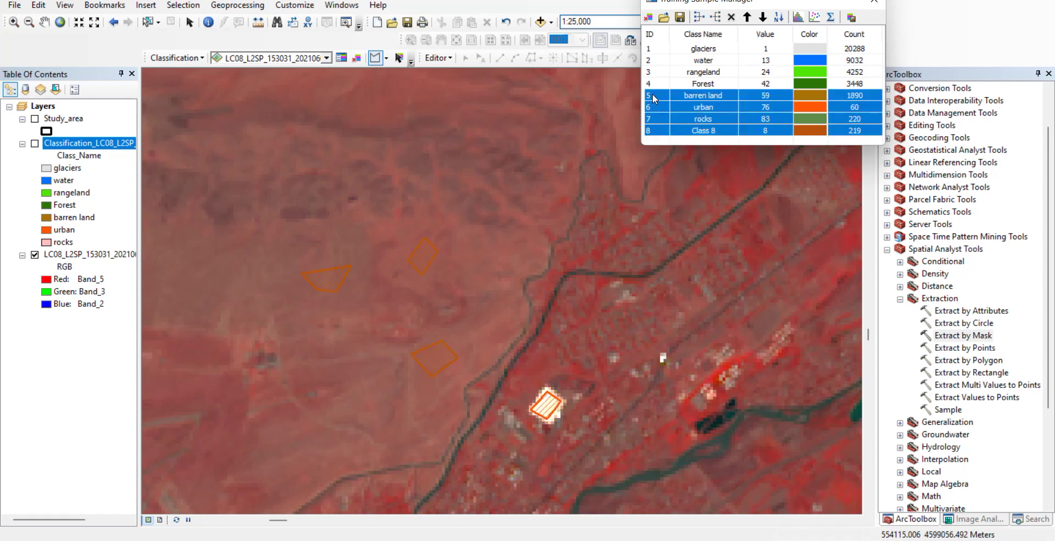
click(652, 94)
click(659, 133)
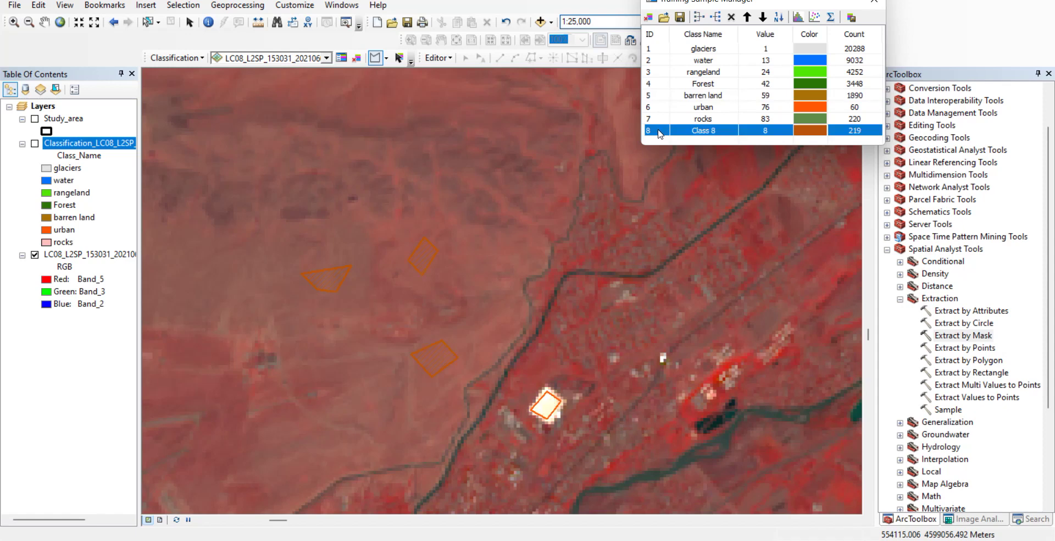
shift+click(653, 96)
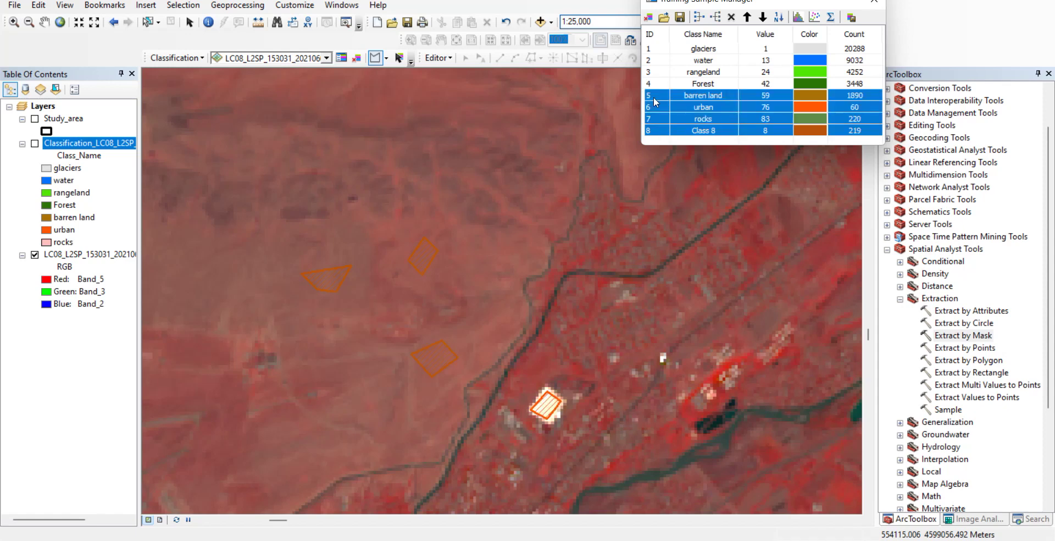
click(653, 96)
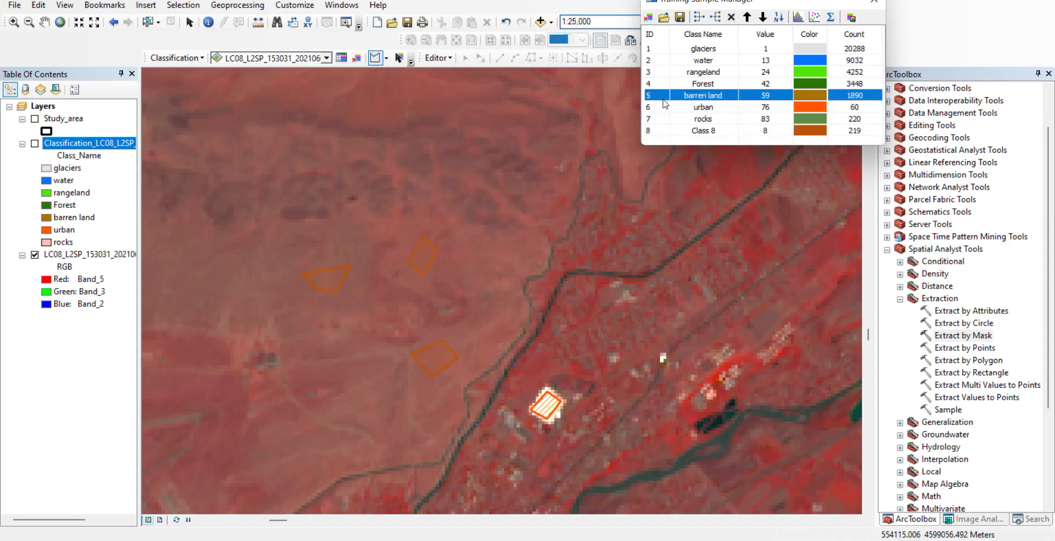
- Merge Class 8 into the existing sample, returning the manager to seven classes
ctrl+click(670, 132)
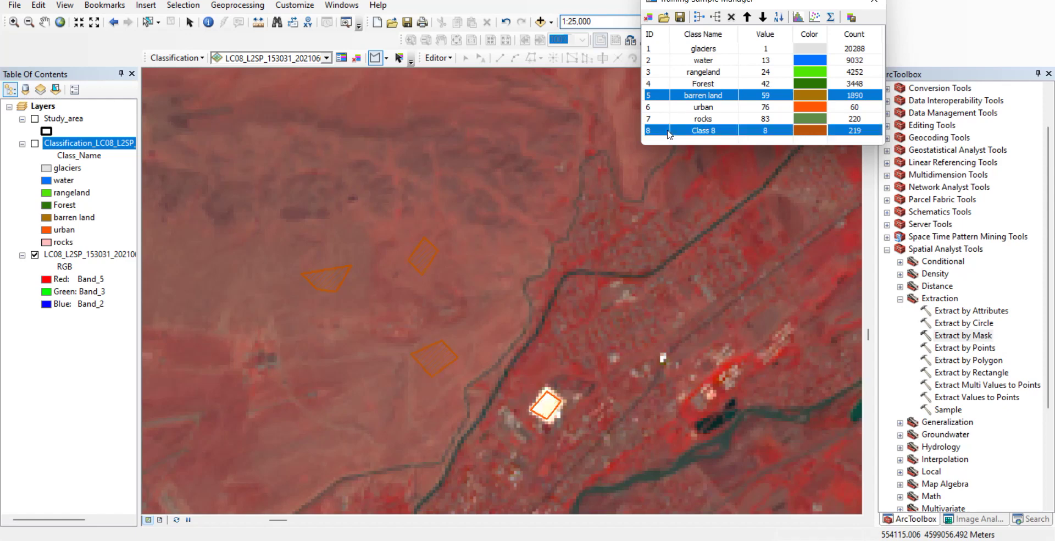
click(698, 17)
scroll(555, 333, down, 3)
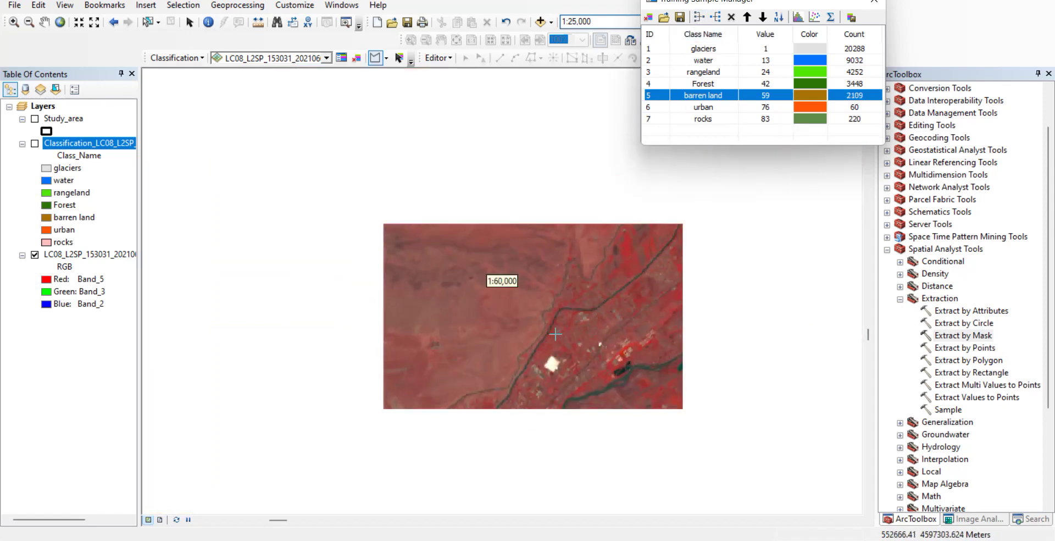
scroll(699, 332, down, 1)
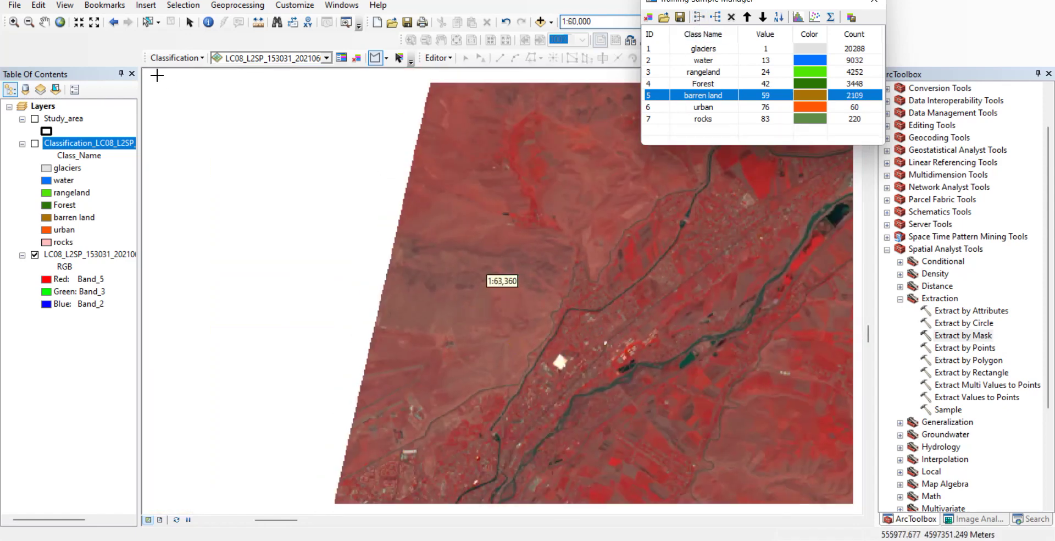
- Pan east along the river and compare the classification with the false-colour image
click(44, 21)
scroll(668, 340, down, 3)
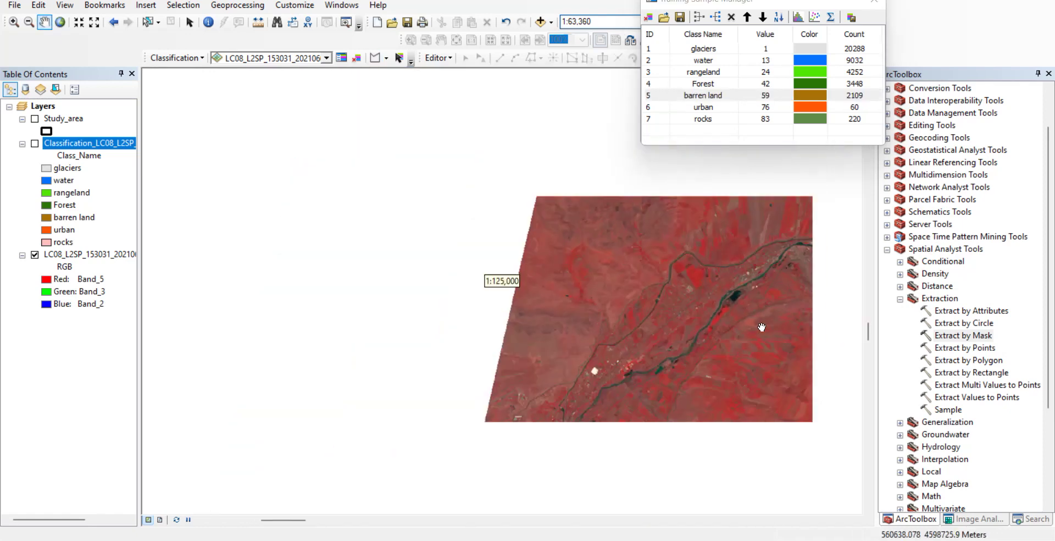
drag(777, 315, 651, 348)
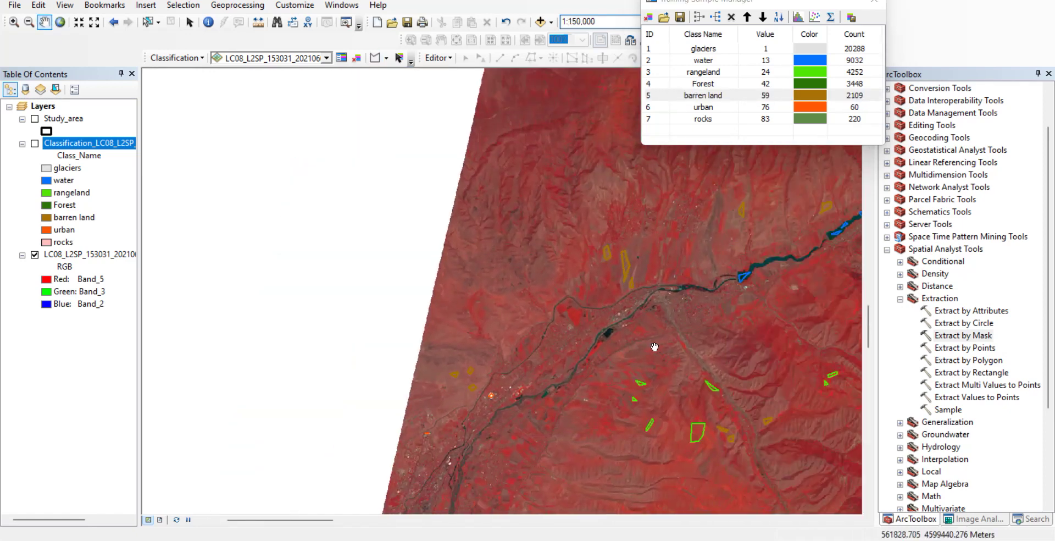
drag(703, 350, 609, 361)
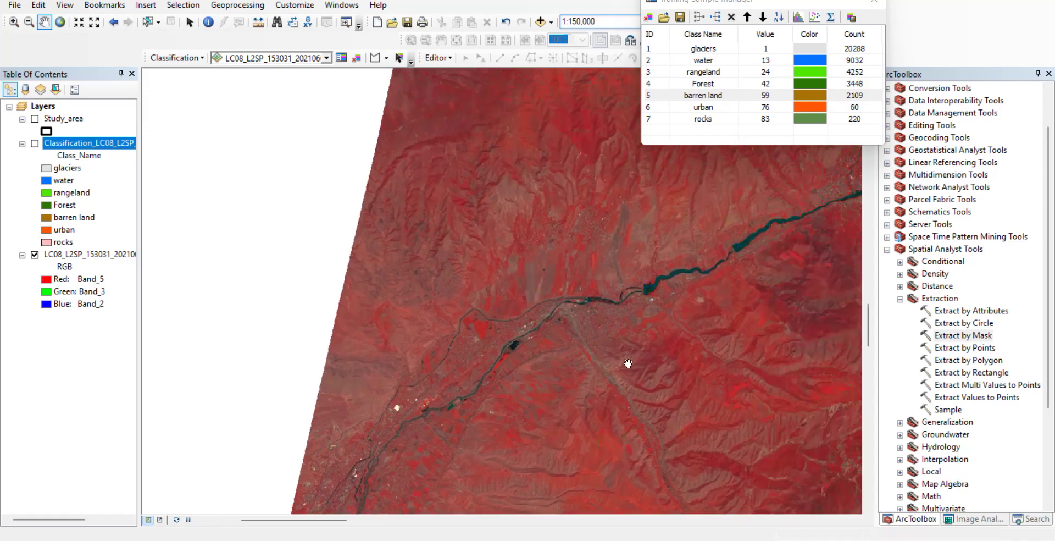
click(36, 144)
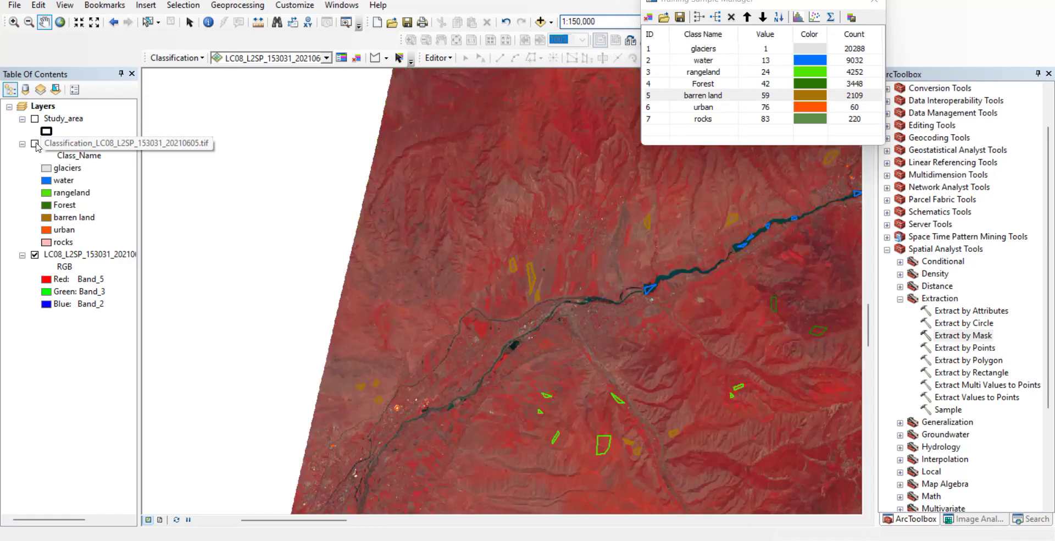
click(36, 144)
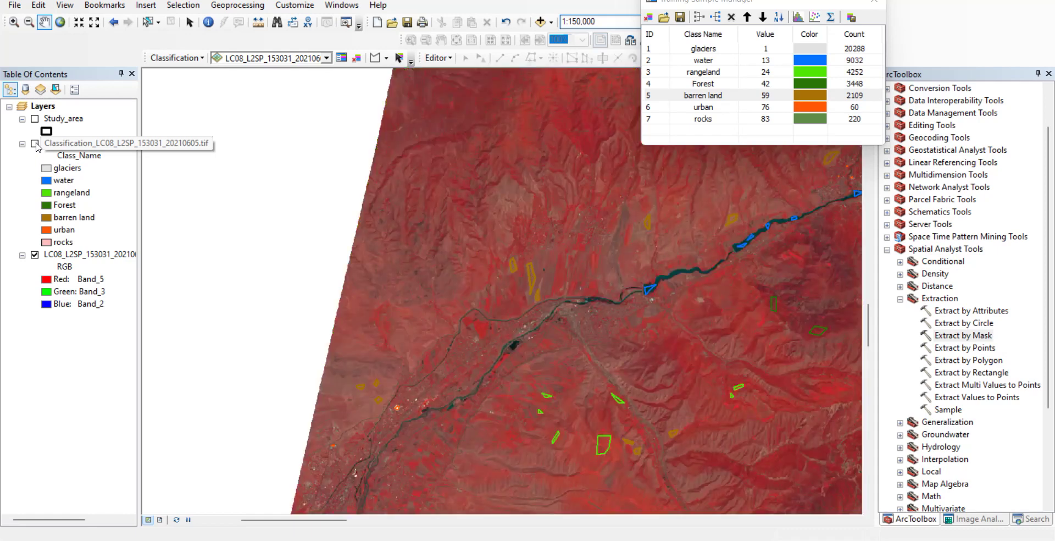
click(35, 144)
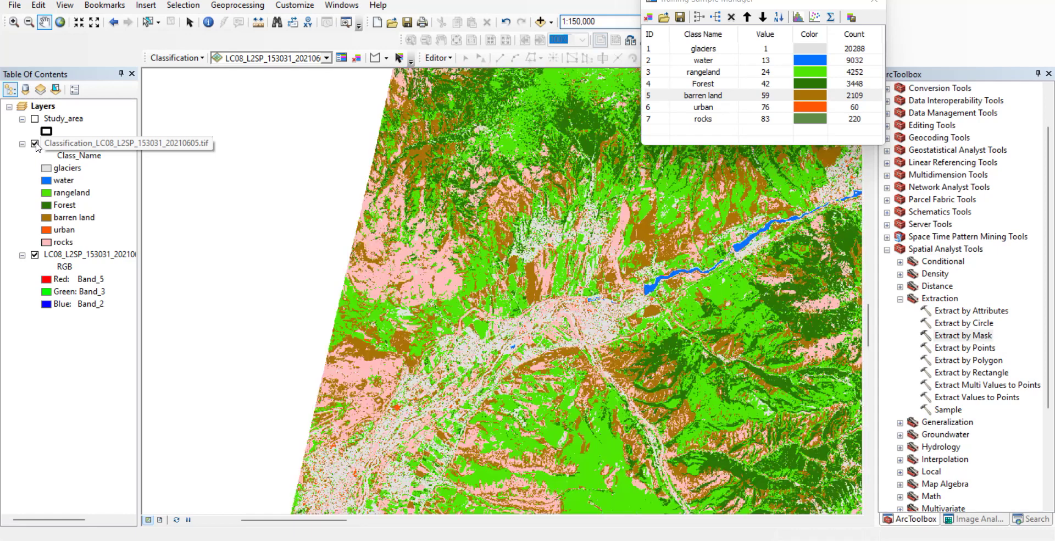
click(88, 143)
drag(617, 427, 661, 315)
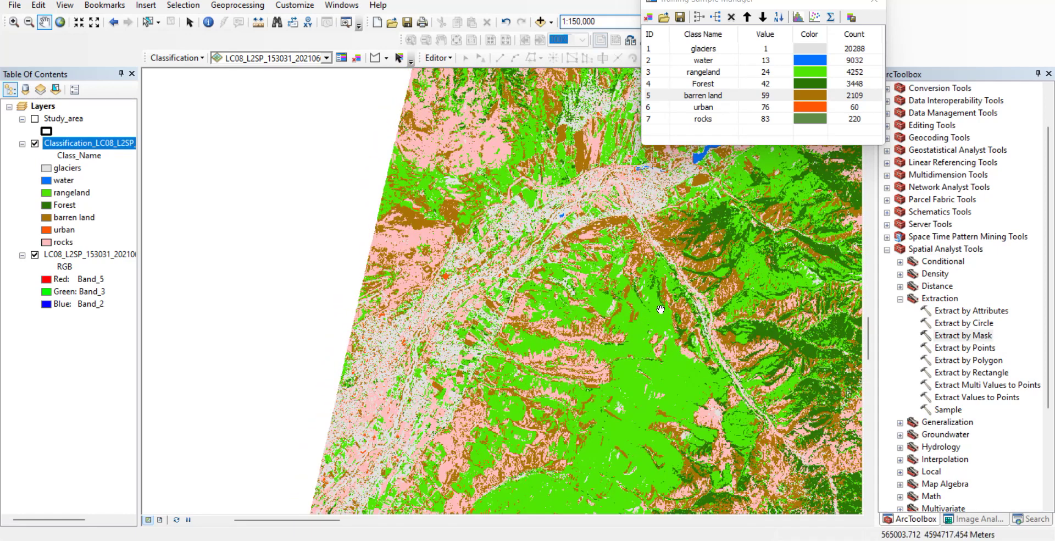
- Keep comparing over the southern area, leaving the Classification layer hidden
click(35, 144)
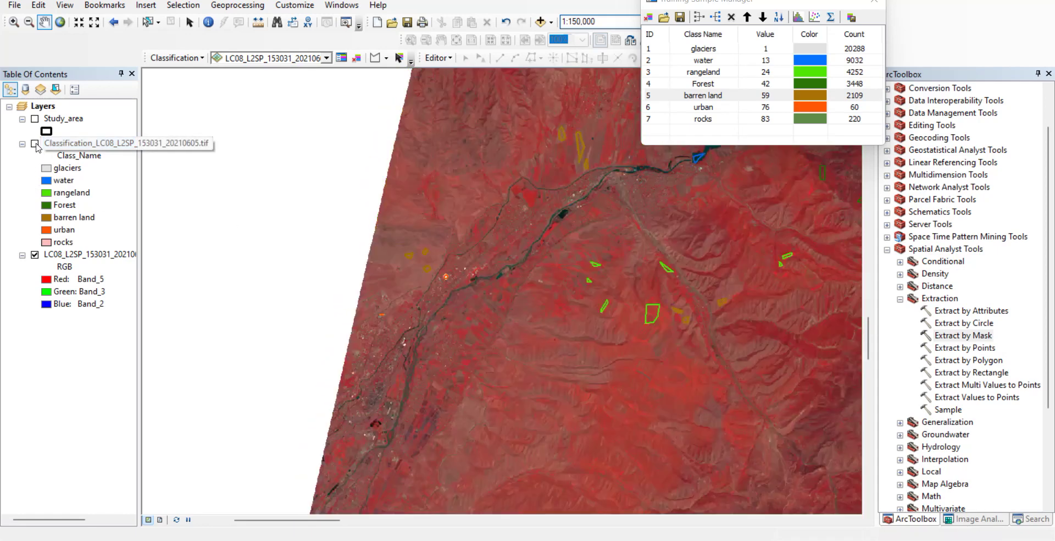
click(35, 144)
click(36, 144)
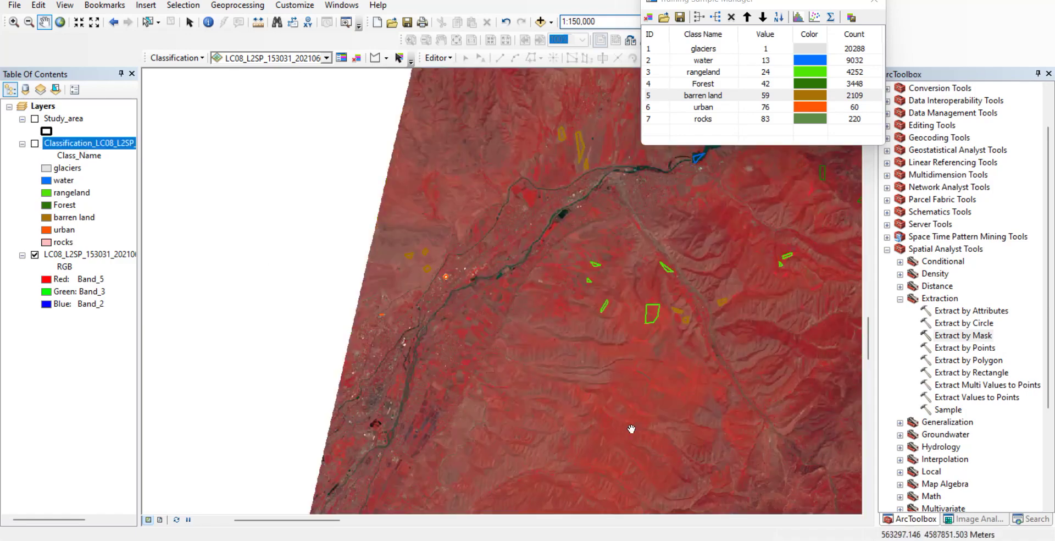
scroll(631, 429, up, 3)
scroll(522, 407, down, 1)
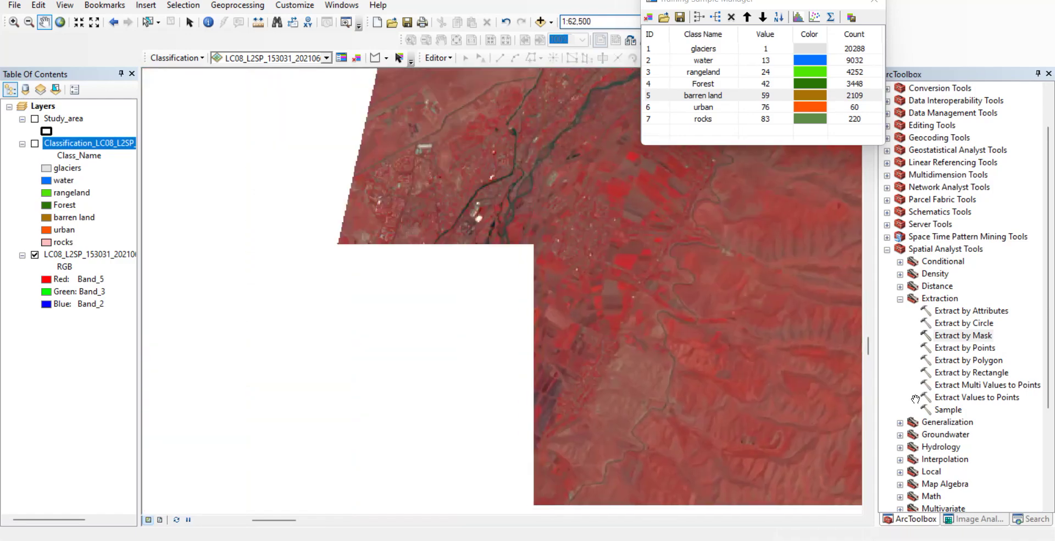
click(36, 144)
click(36, 144)
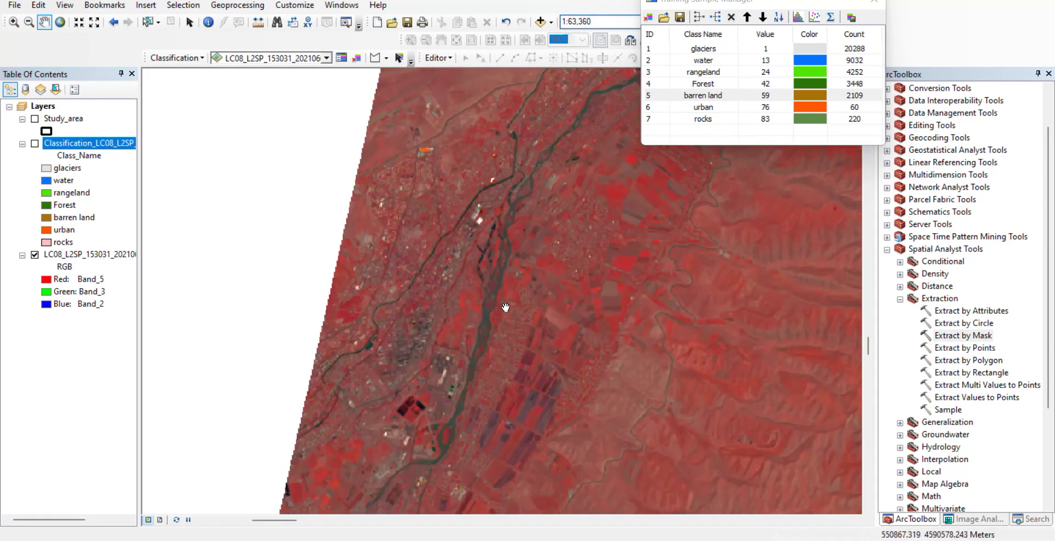
click(36, 144)
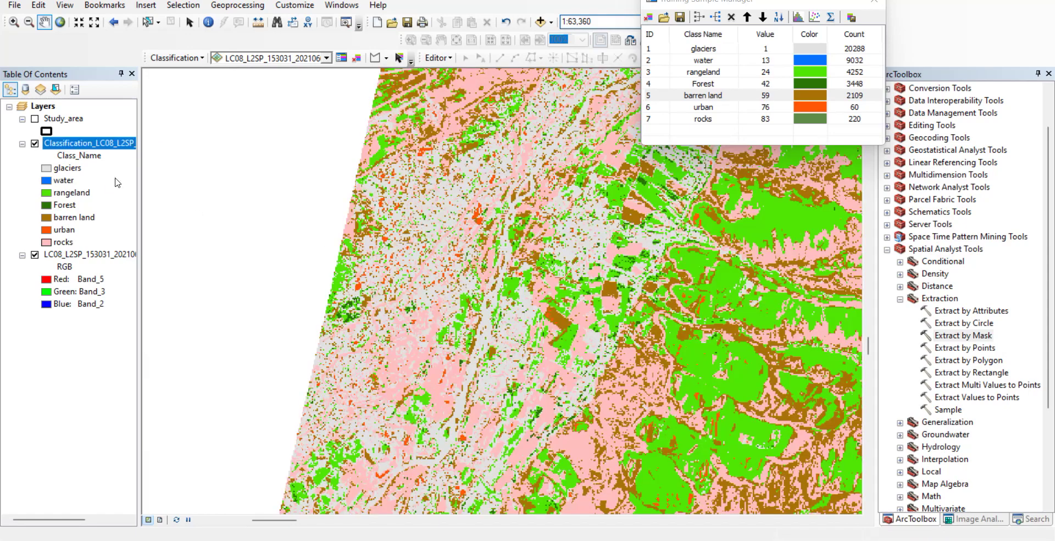
click(35, 144)
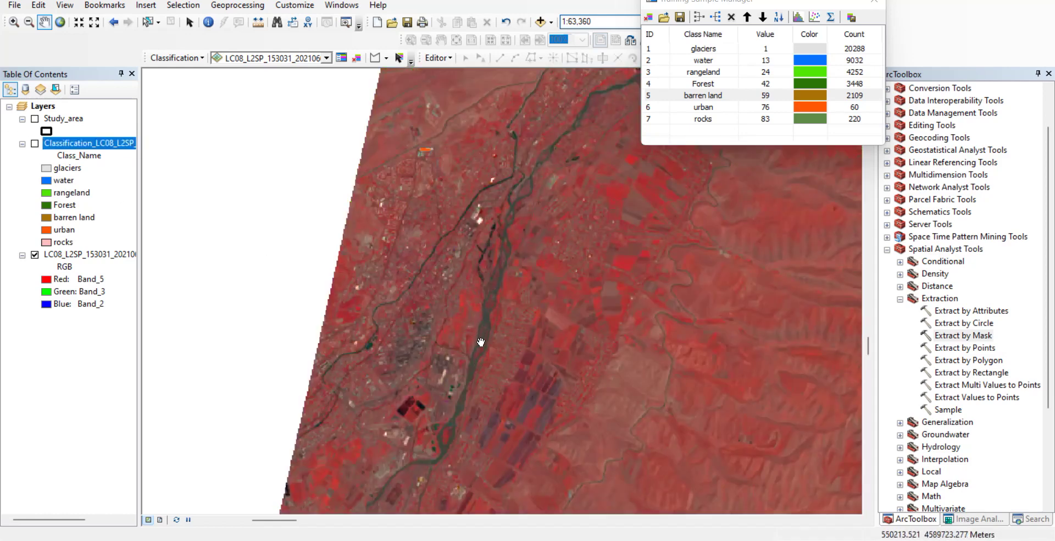
- Pan the map past the lake's training polygons to bring the river valley into view
scroll(491, 321, up, 2)
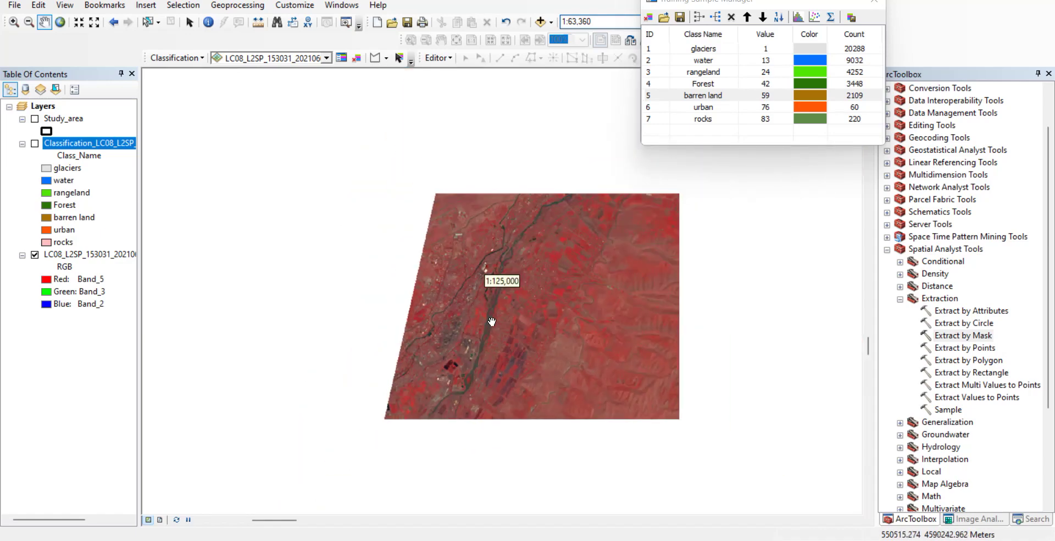
mouse_move(659, 339)
mouse_down()
mouse_move(601, 400)
mouse_move(700, 314)
mouse_move(510, 369)
mouse_up()
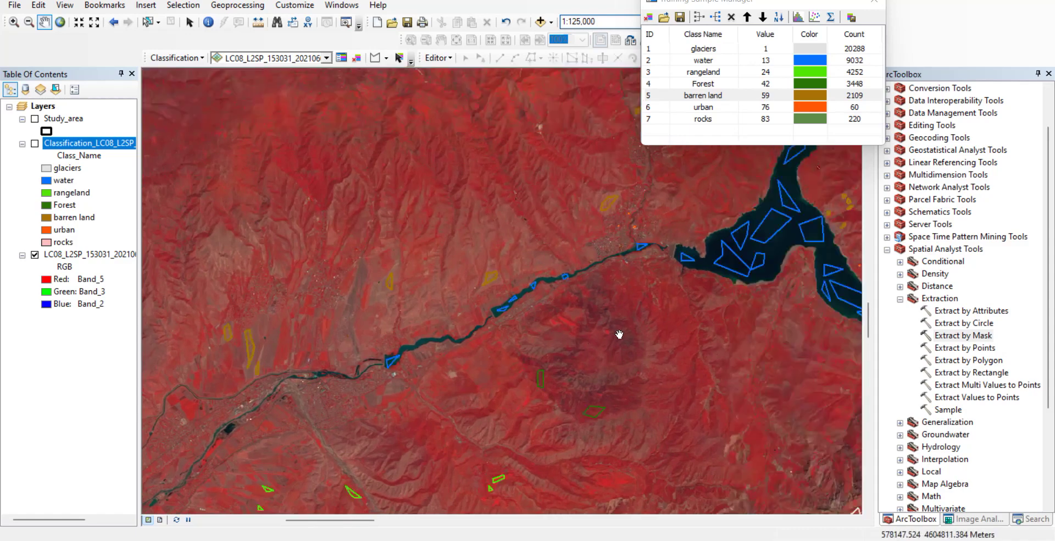
drag(619, 337, 542, 369)
drag(616, 362, 576, 373)
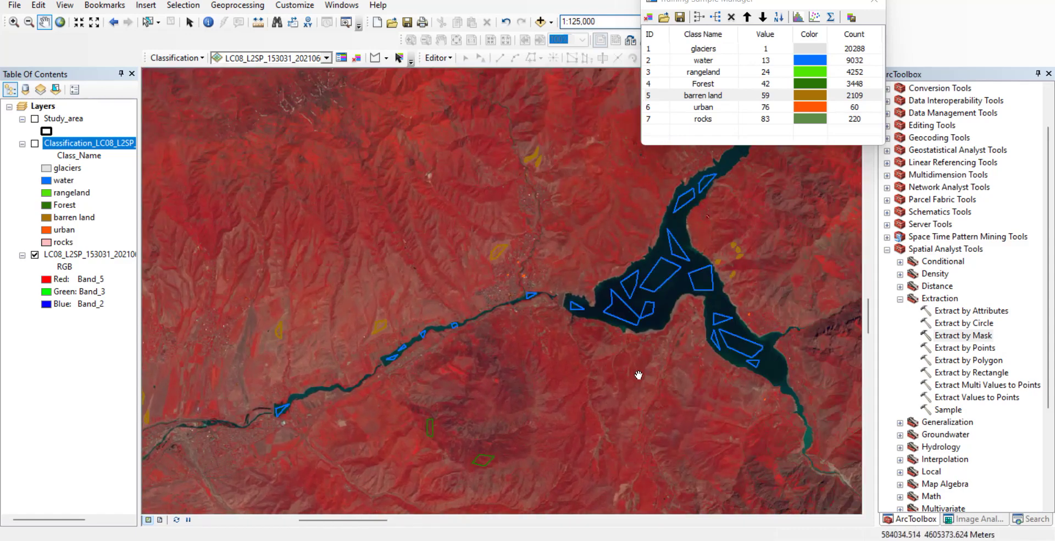
drag(668, 384, 560, 310)
drag(569, 389, 826, 279)
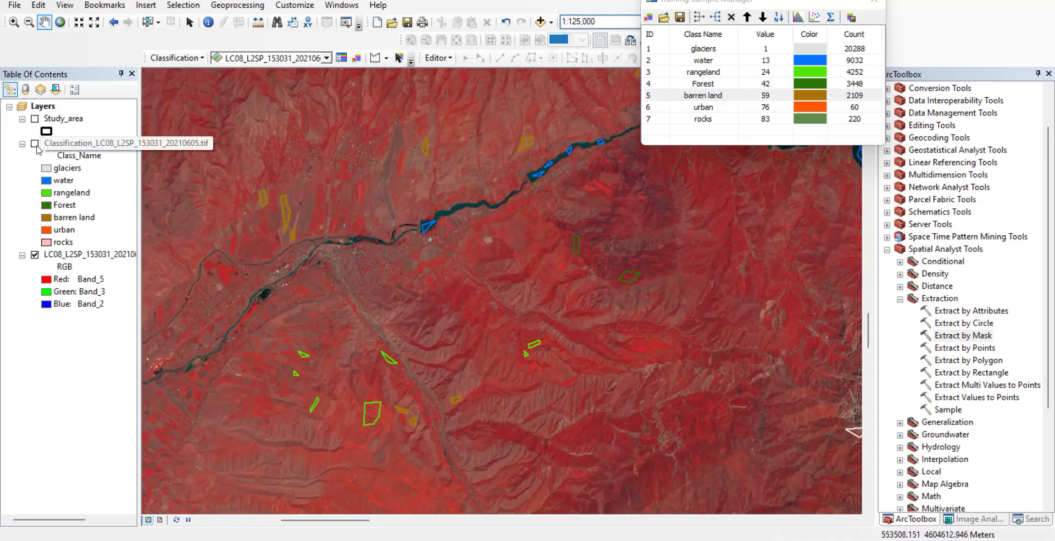
- Pan across the valley, toggling the Classification layer to compare with the imagery
click(35, 143)
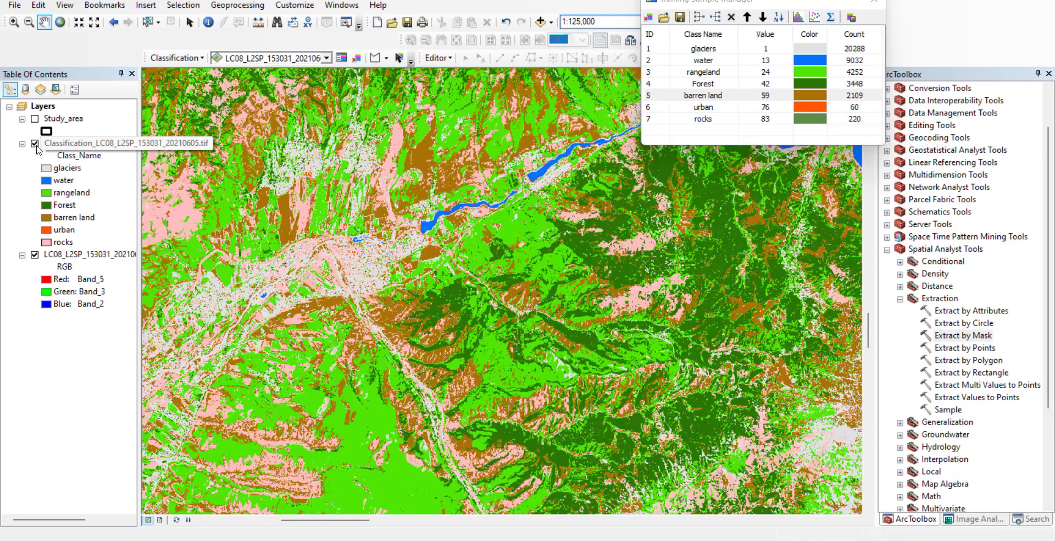
click(83, 143)
drag(388, 339, 622, 342)
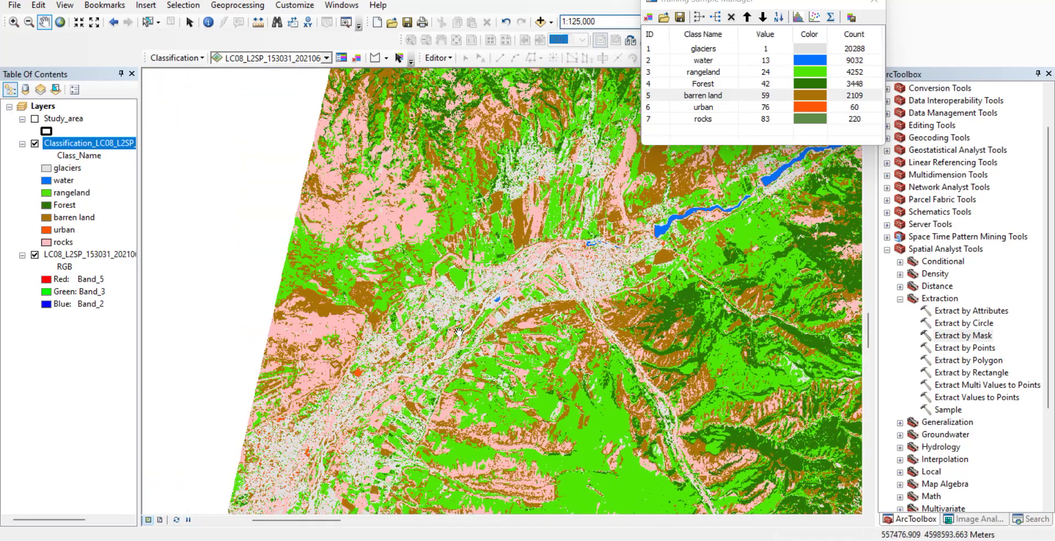
click(34, 144)
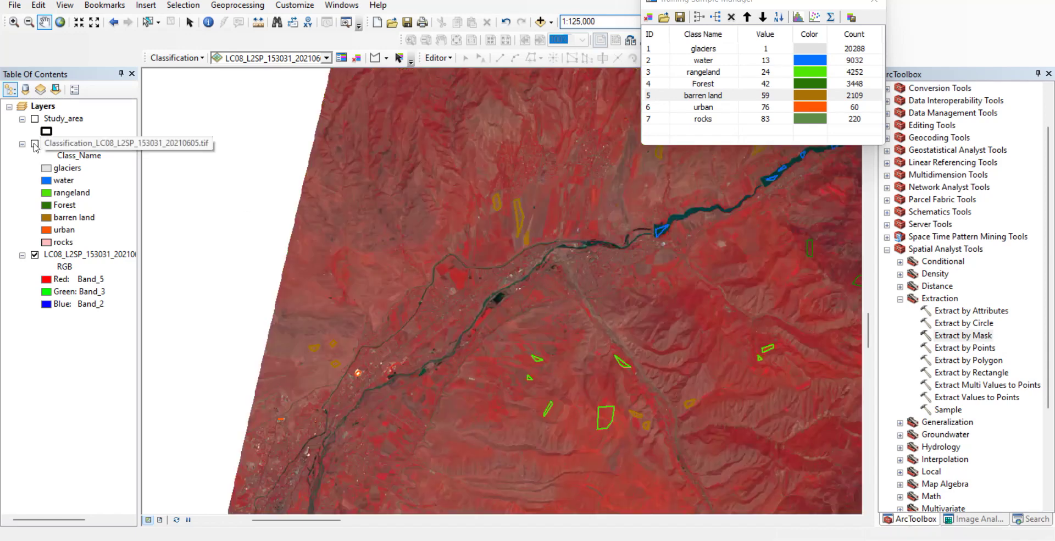
click(35, 144)
click(35, 143)
click(35, 144)
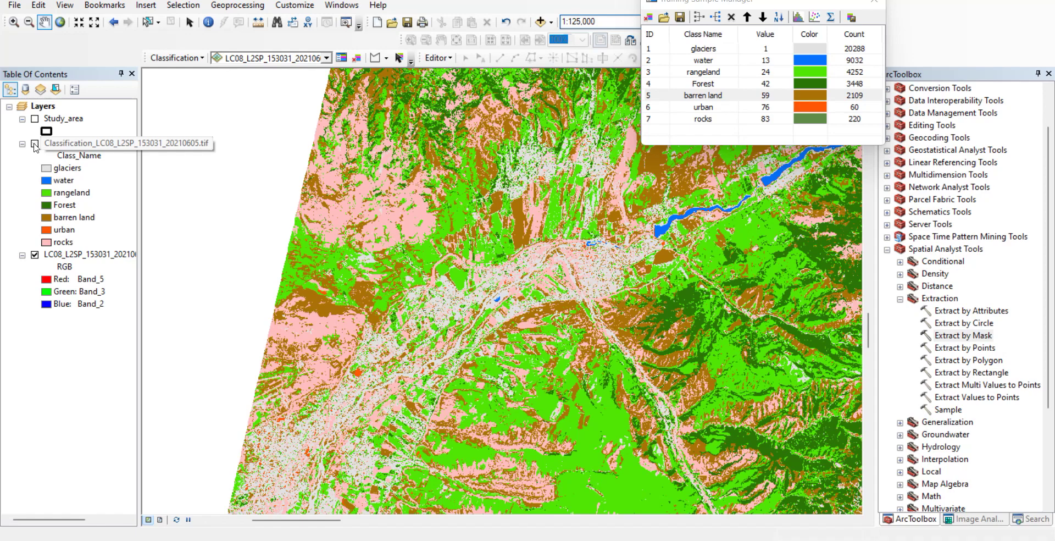
click(35, 144)
scroll(560, 420, up, 2)
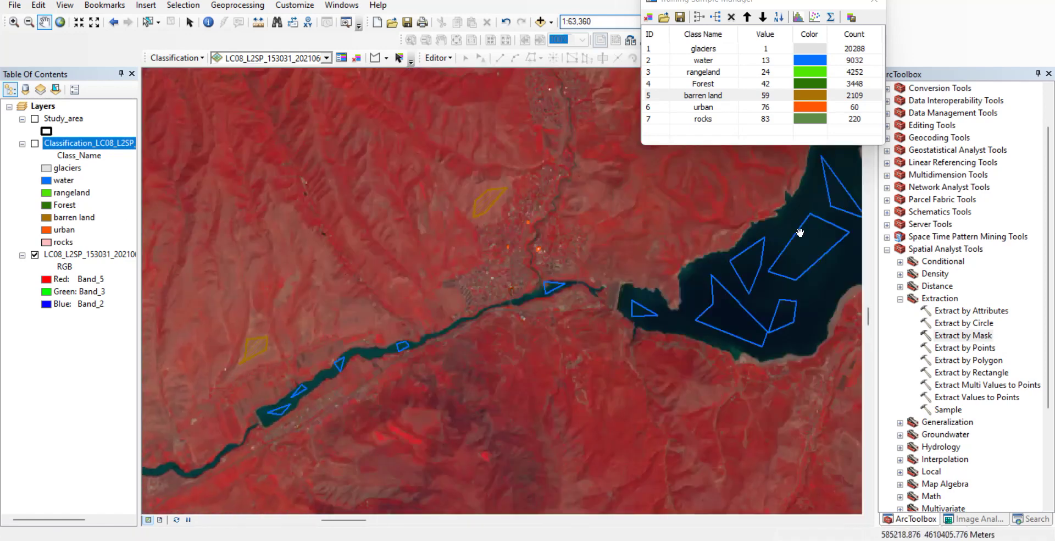
- Pan to the town, compare the classification there, and zoom to 1:25,000 on the white building
drag(800, 229, 772, 241)
click(35, 144)
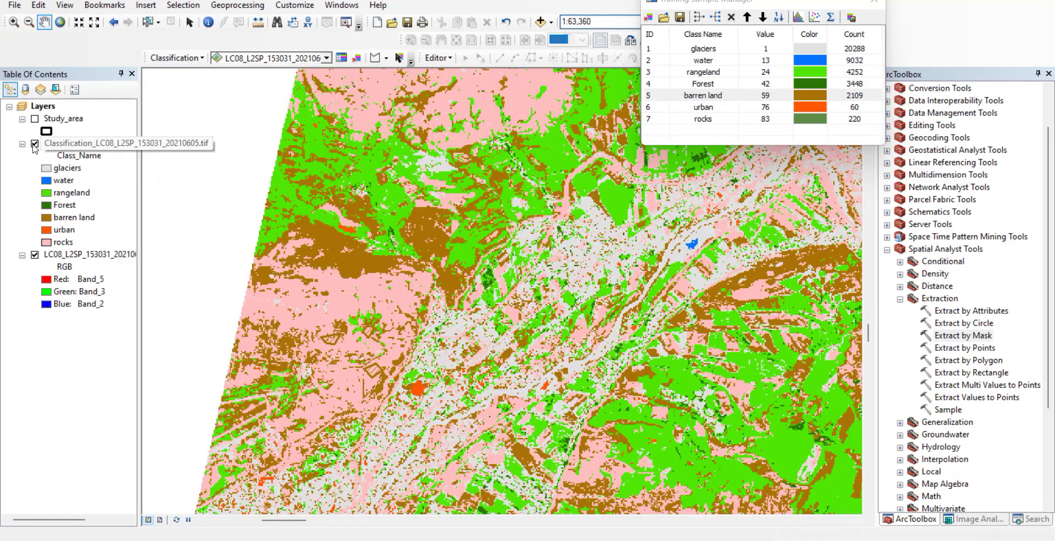
click(35, 144)
click(35, 144)
click(34, 144)
click(66, 143)
scroll(483, 396, up, 4)
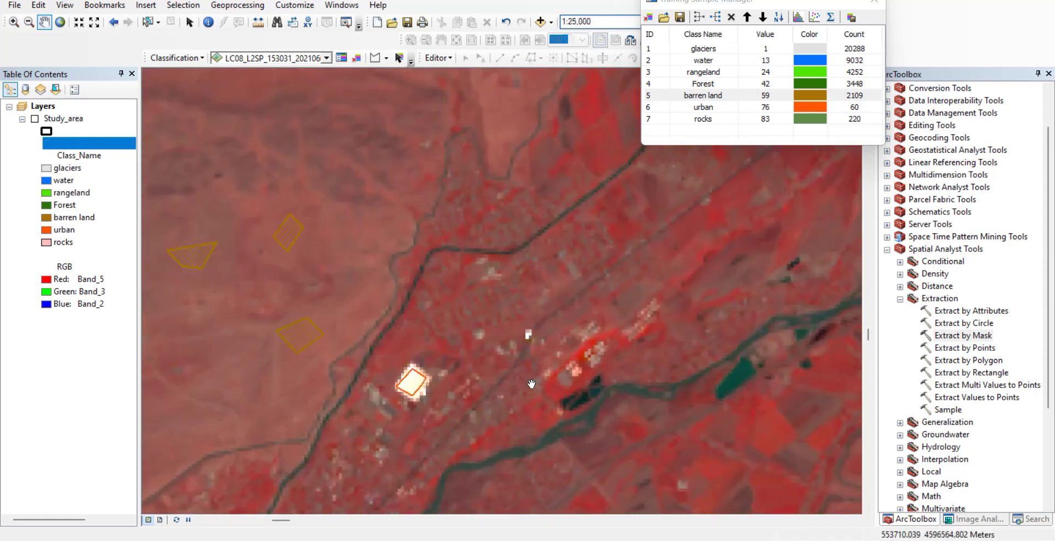
click(375, 58)
- Draw small training polygons over town buildings and bright patches, creating Class 11 through Class 14
scroll(523, 313, up, 1)
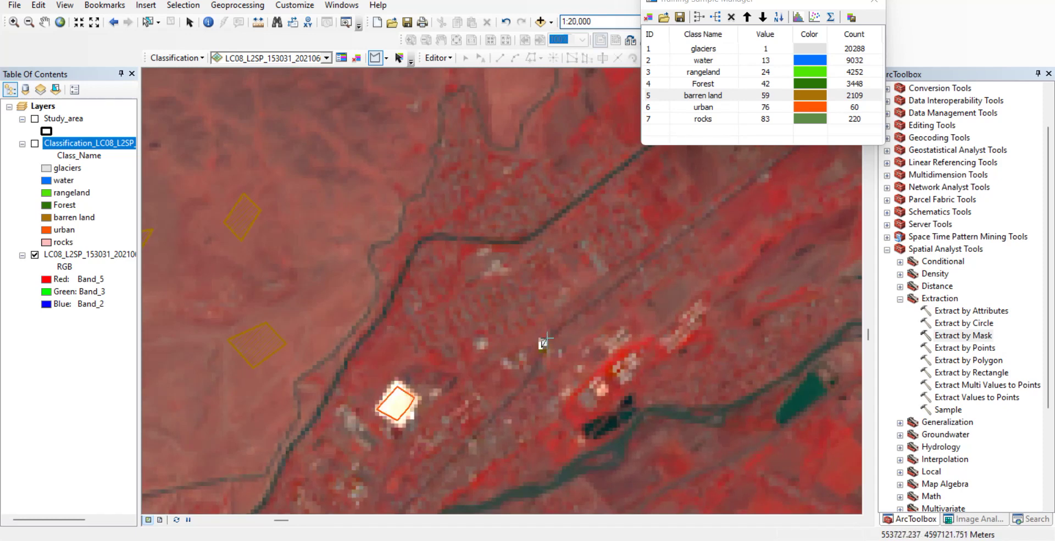
double_click(546, 338)
click(618, 375)
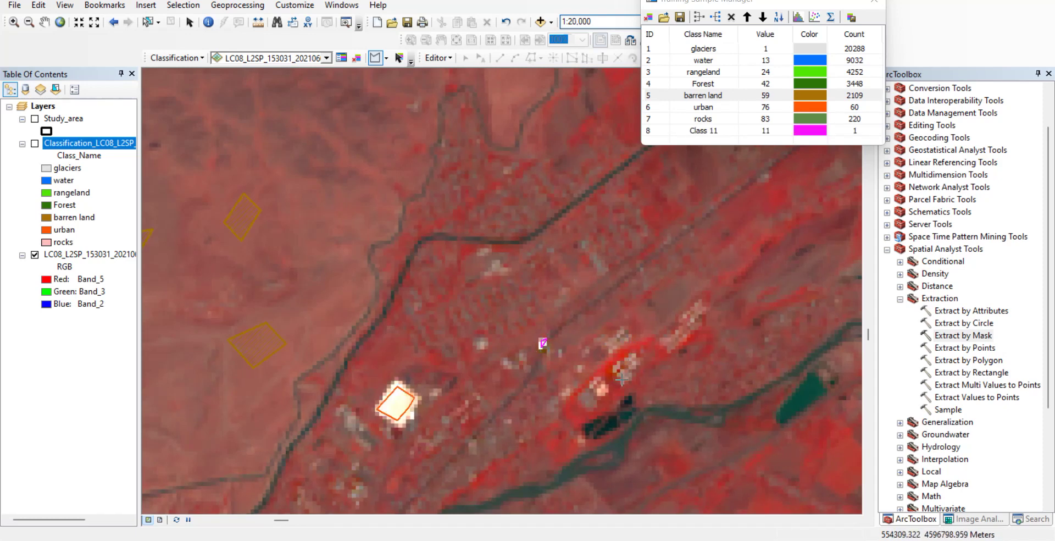
click(632, 376)
double_click(625, 379)
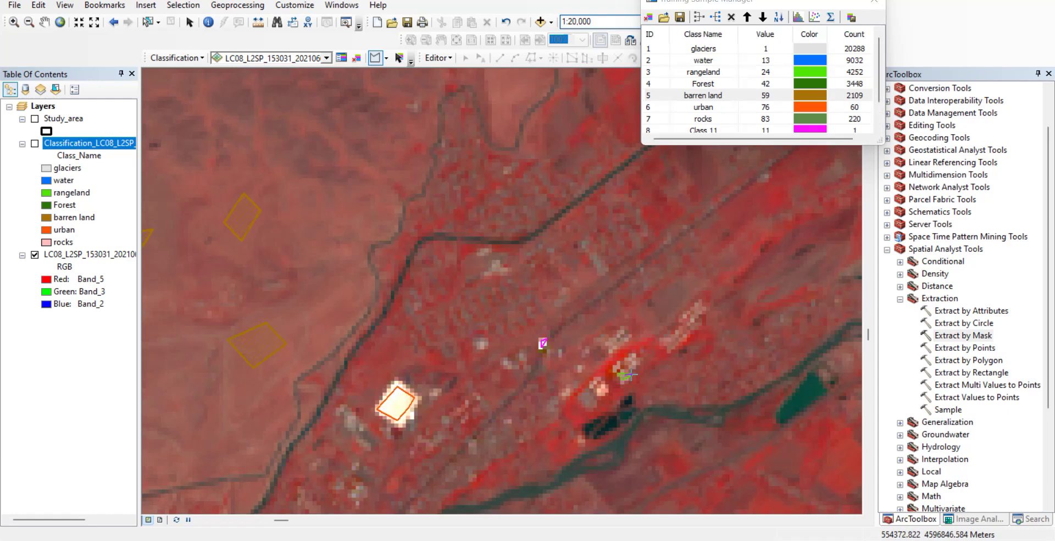
double_click(599, 391)
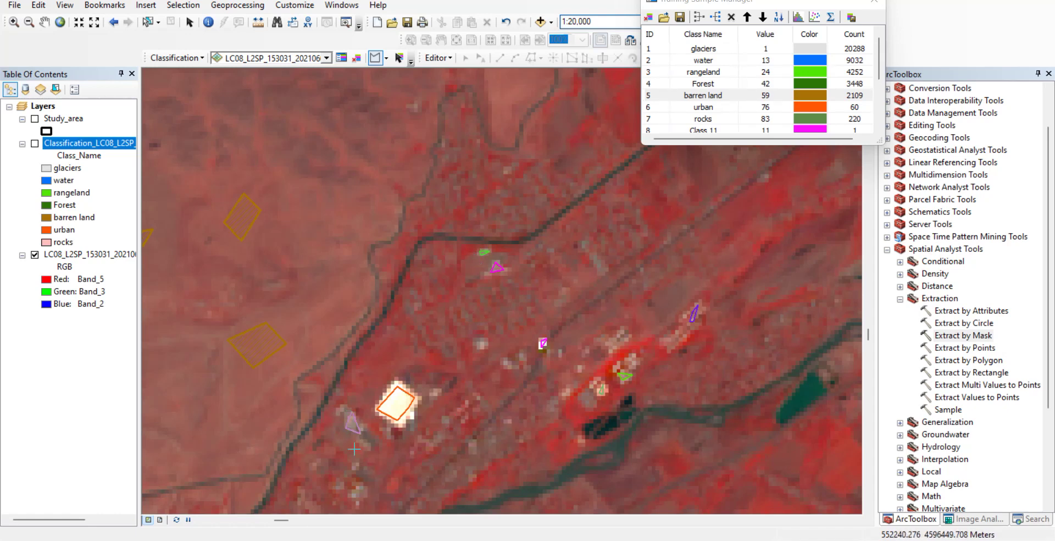
double_click(354, 496)
double_click(475, 446)
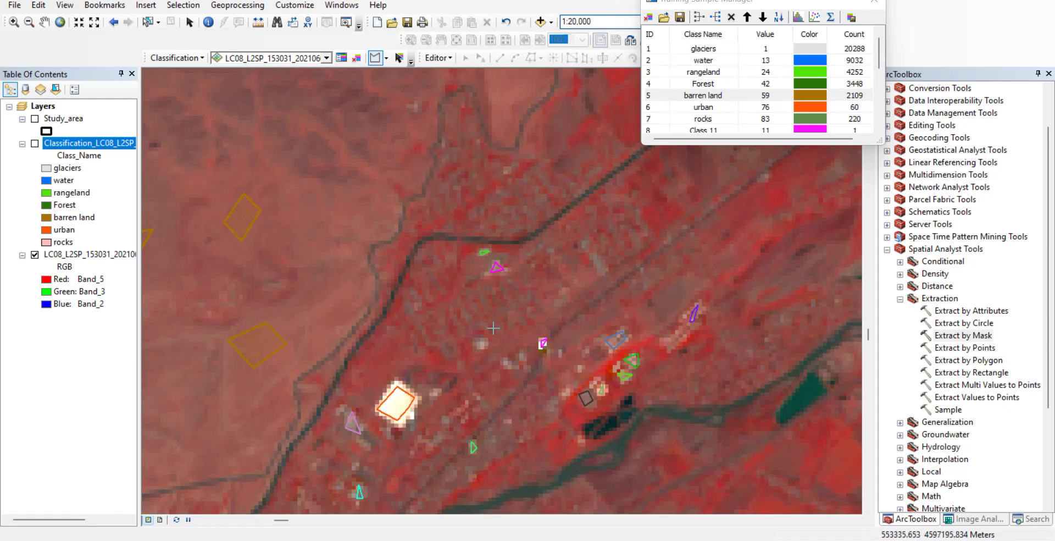
drag(483, 346, 486, 349)
scroll(708, 121, down, 1)
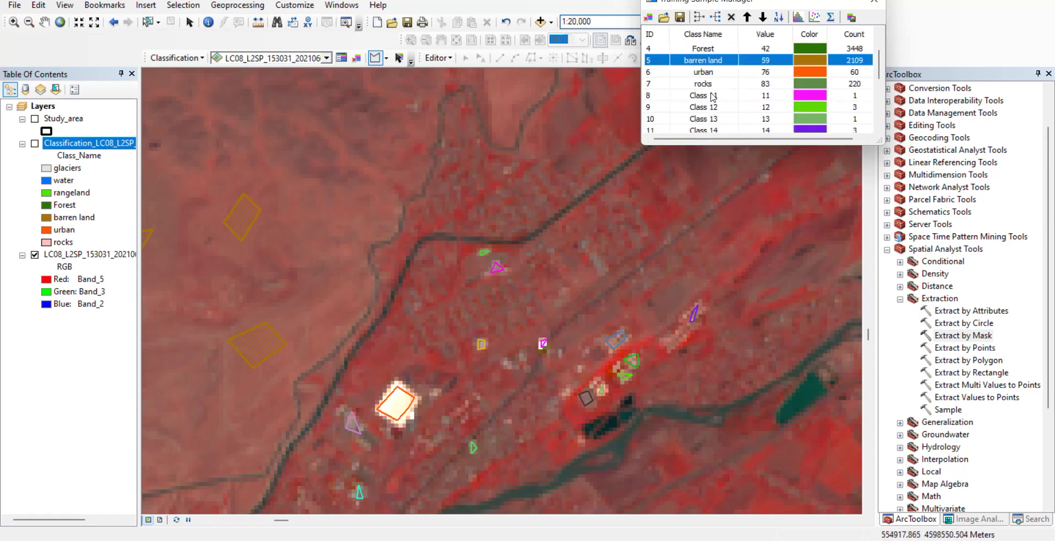
- Merge the new sample classes into Class 11, then merge Class 11 into urban (114 pixels, seven classes)
click(664, 96)
scroll(658, 104, down, 2)
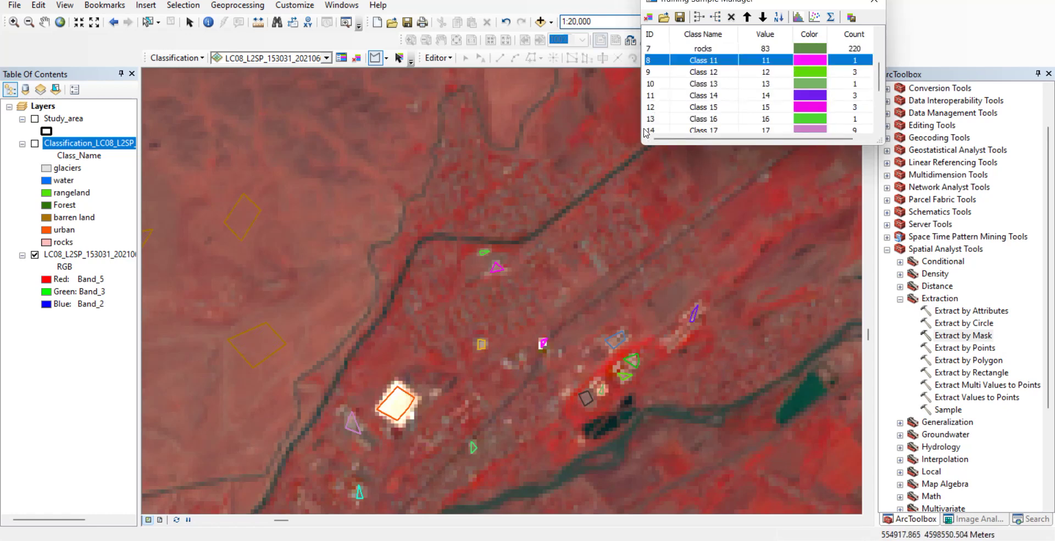
scroll(655, 132, down, 2)
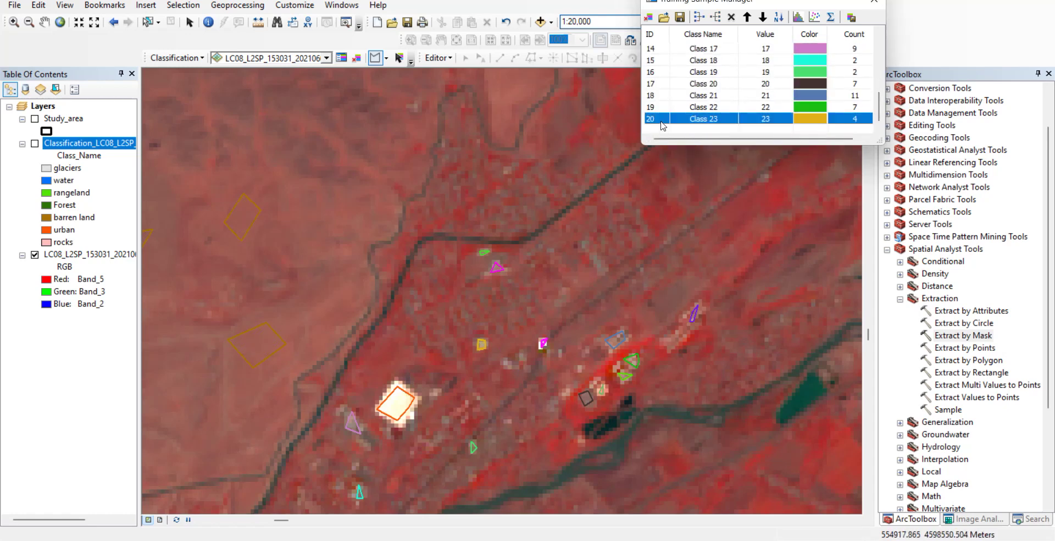
scroll(660, 126, up, 3)
key(shift+End)
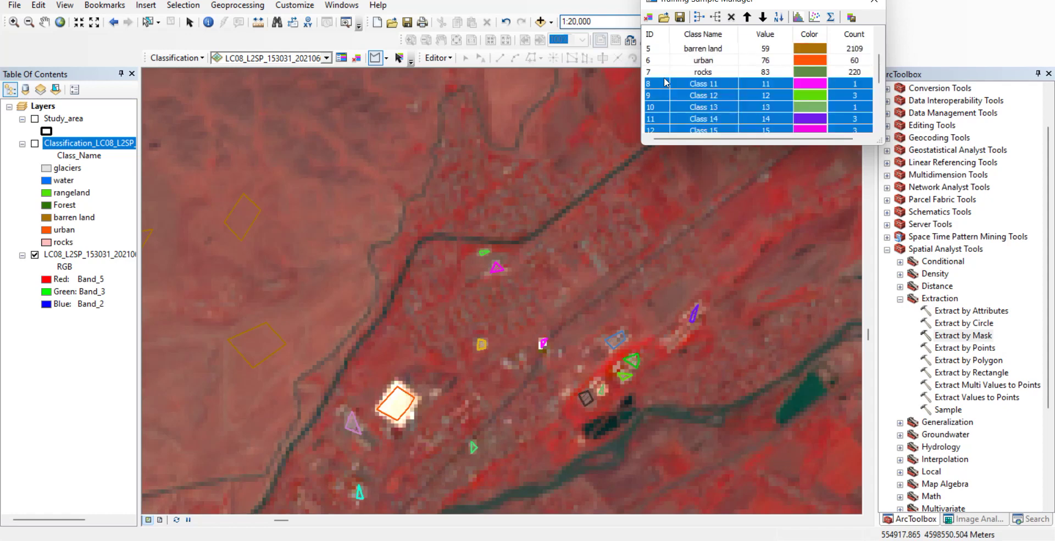
click(698, 18)
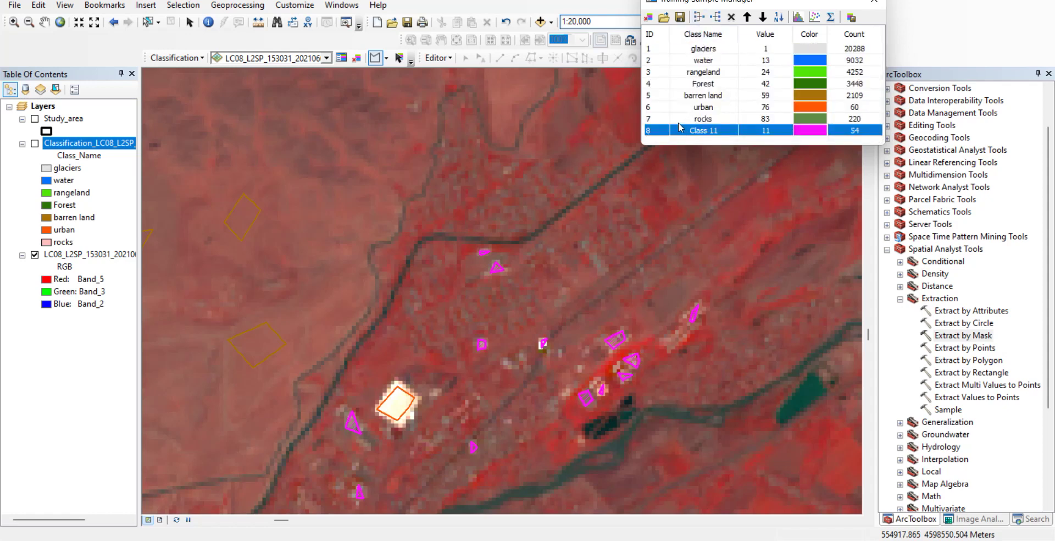
ctrl+click(656, 108)
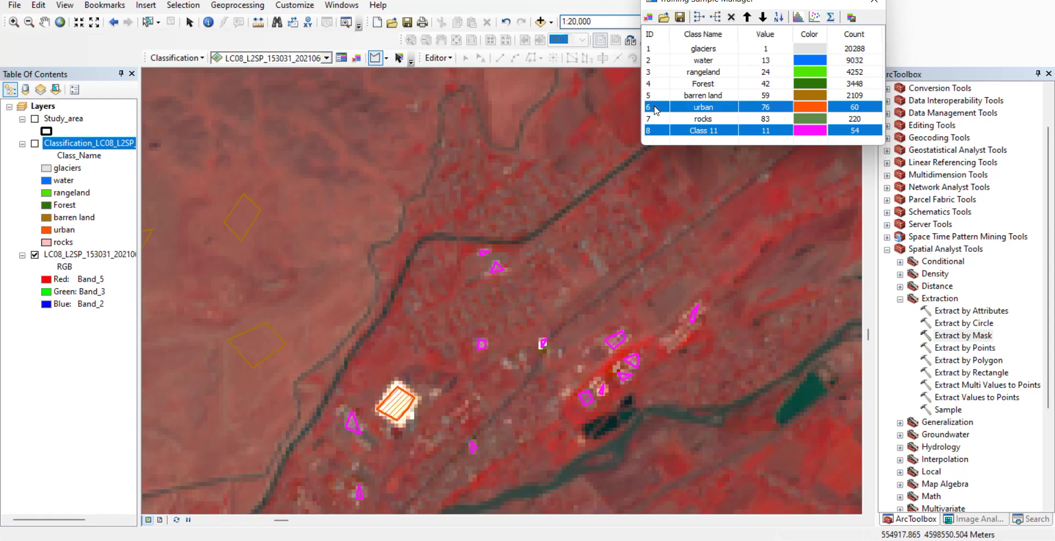
click(698, 18)
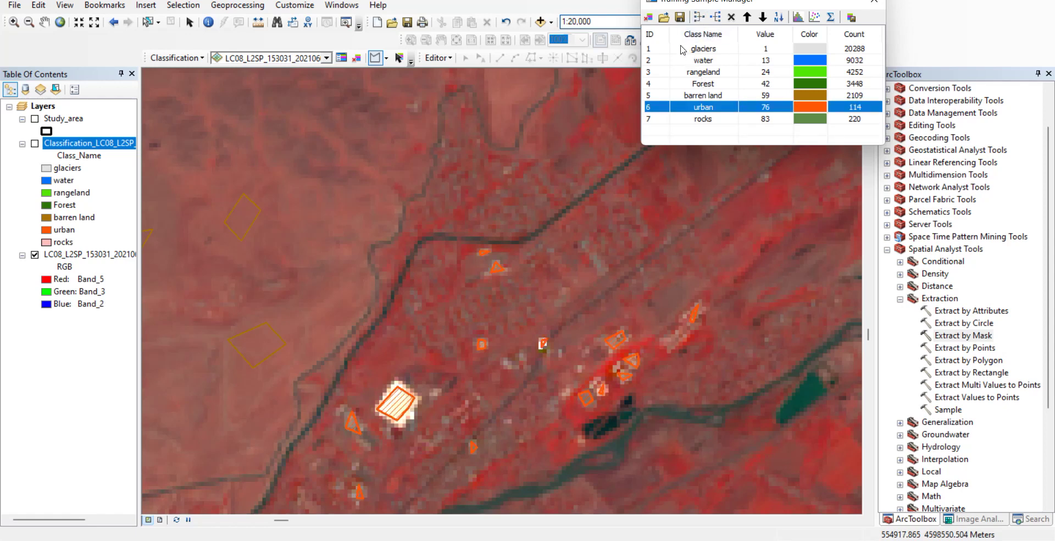
drag(687, 4, 687, 53)
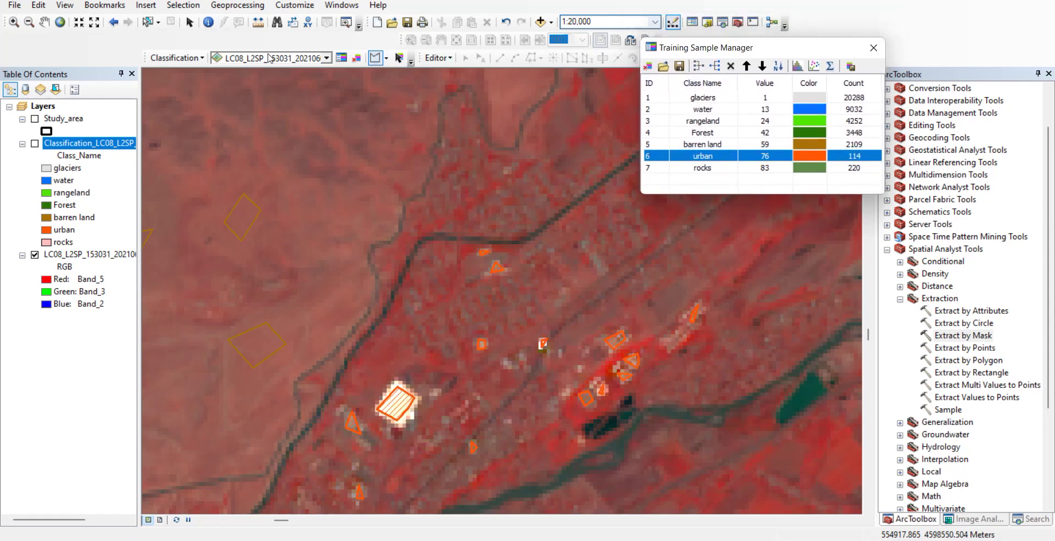
click(175, 58)
- Run Interactive Supervised Classification with the revised training samples to create a new Classification layer
click(190, 74)
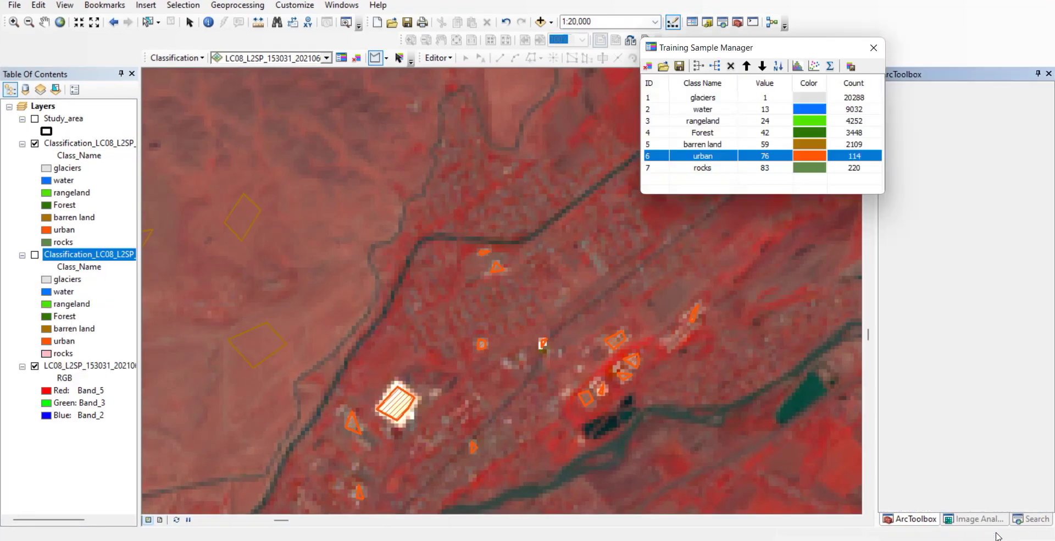
scroll(497, 366, down, 3)
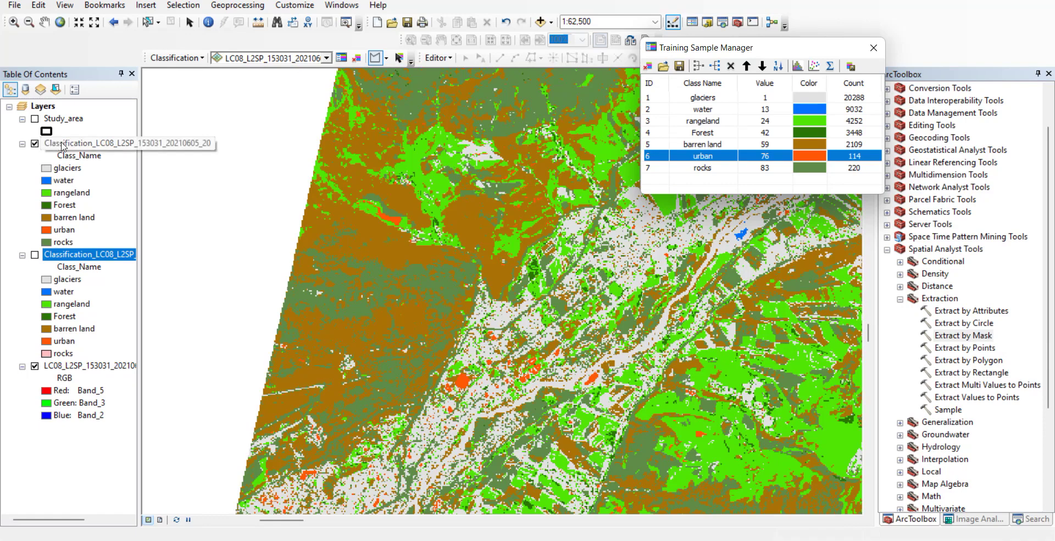
click(63, 144)
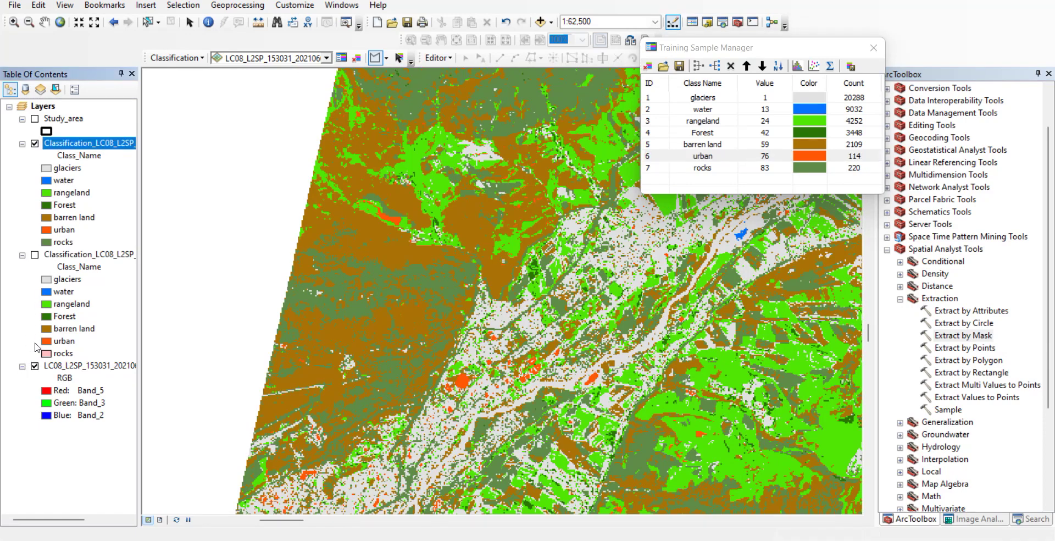
- Toggle the new classification on and off against the satellite image, then zoom out and pan across it
click(35, 144)
click(35, 143)
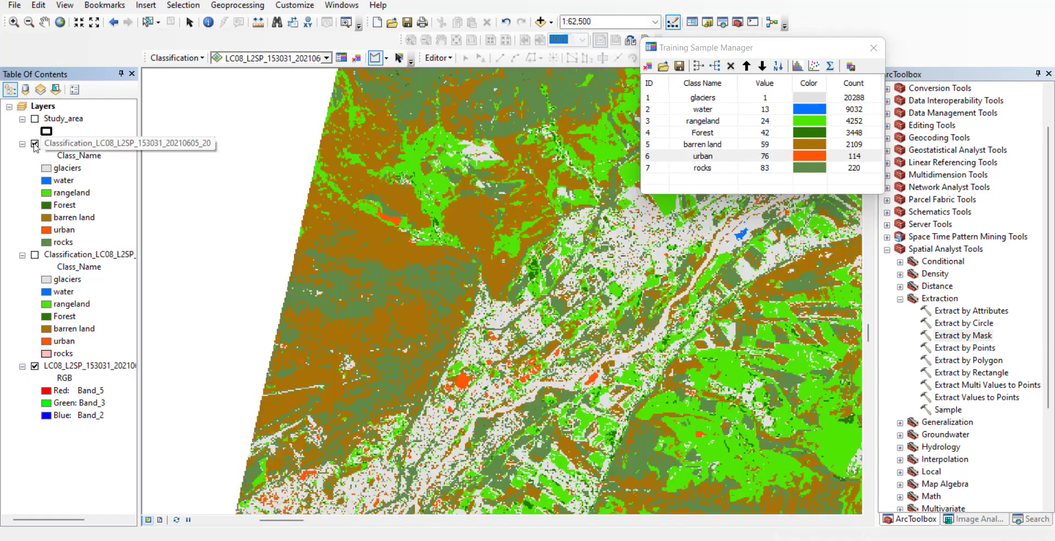
click(35, 143)
click(35, 144)
click(35, 143)
click(35, 143)
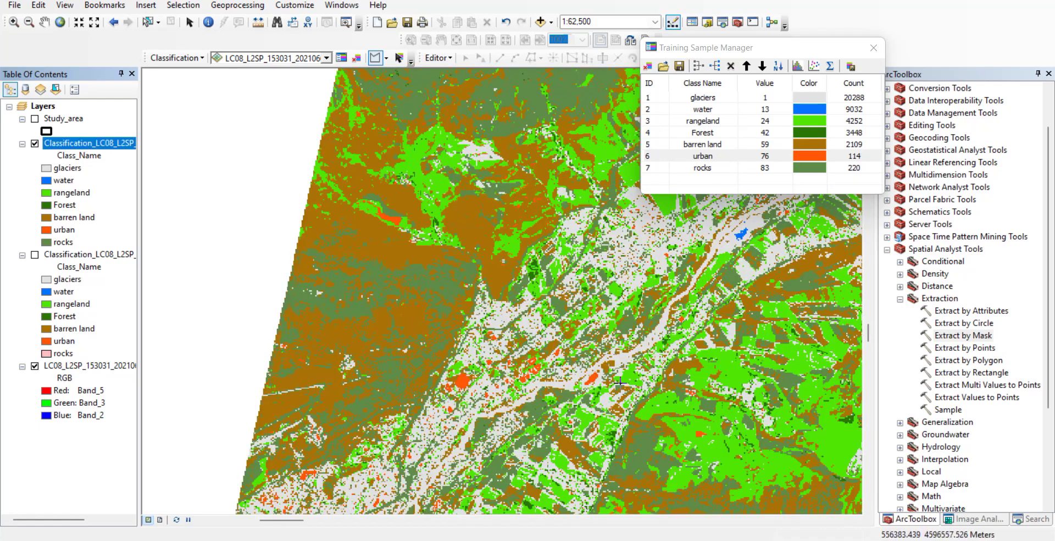
scroll(649, 367, down, 1)
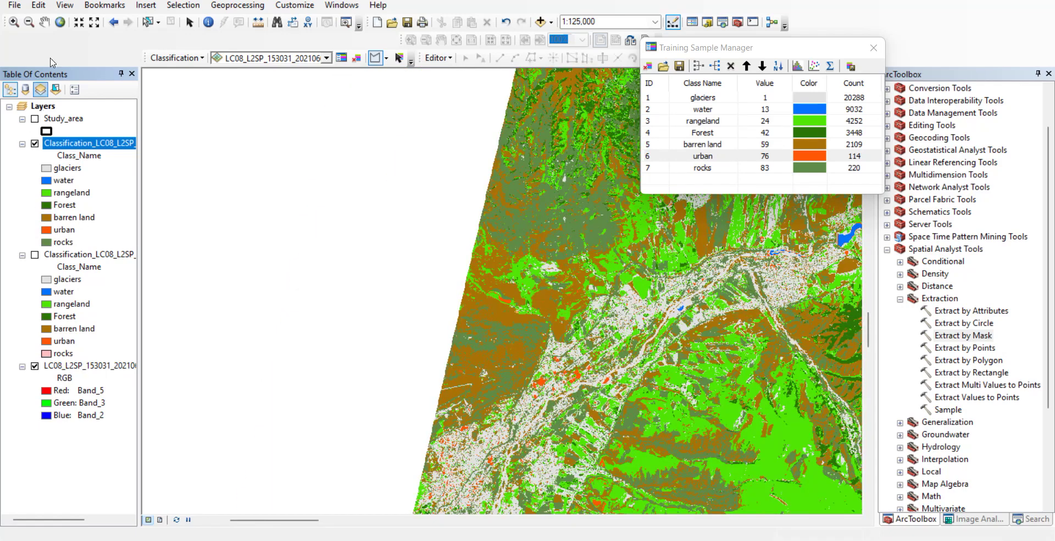
click(47, 25)
drag(796, 345, 531, 400)
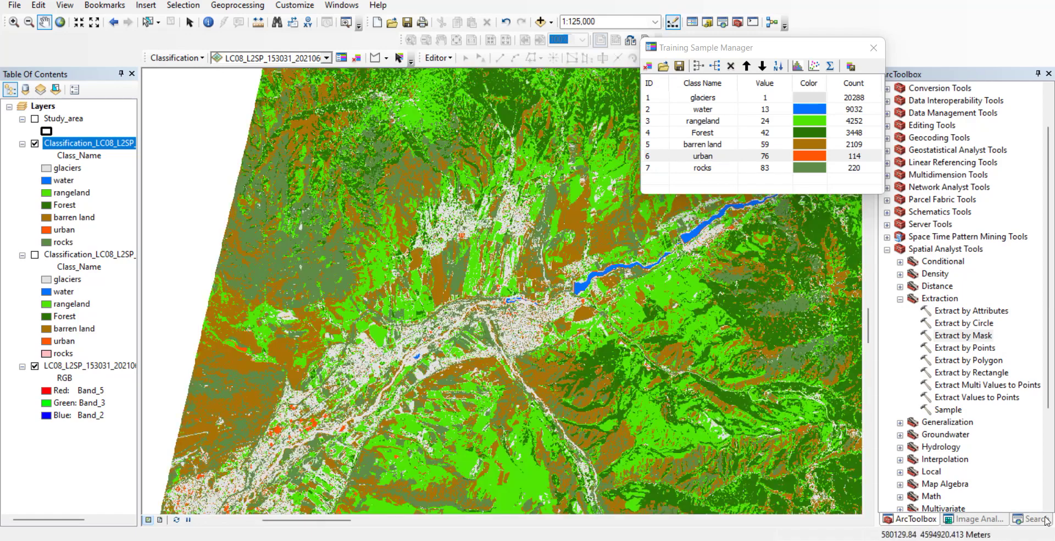
- Save the current training samples as a shapefile from the Training Sample Manager
click(978, 519)
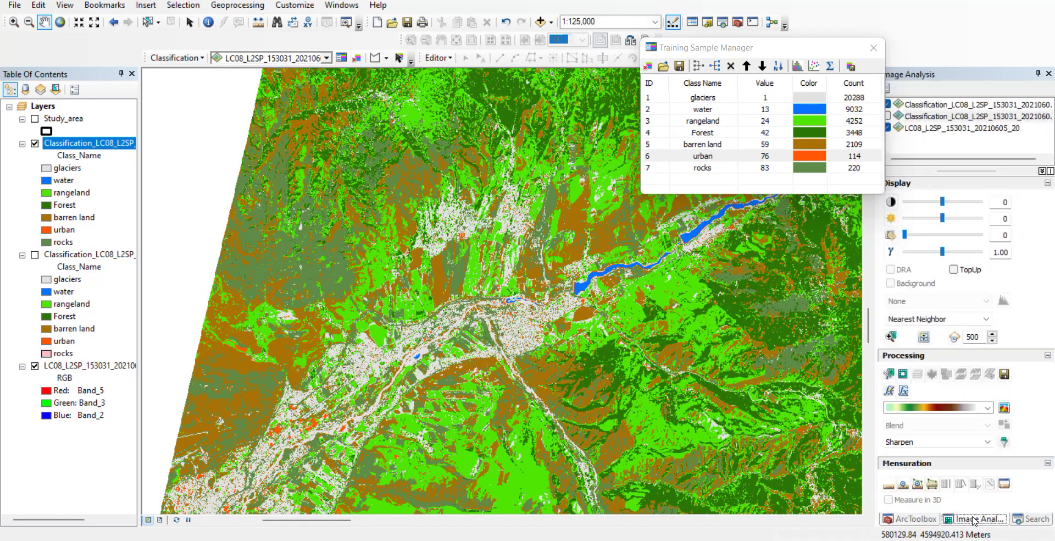
click(924, 110)
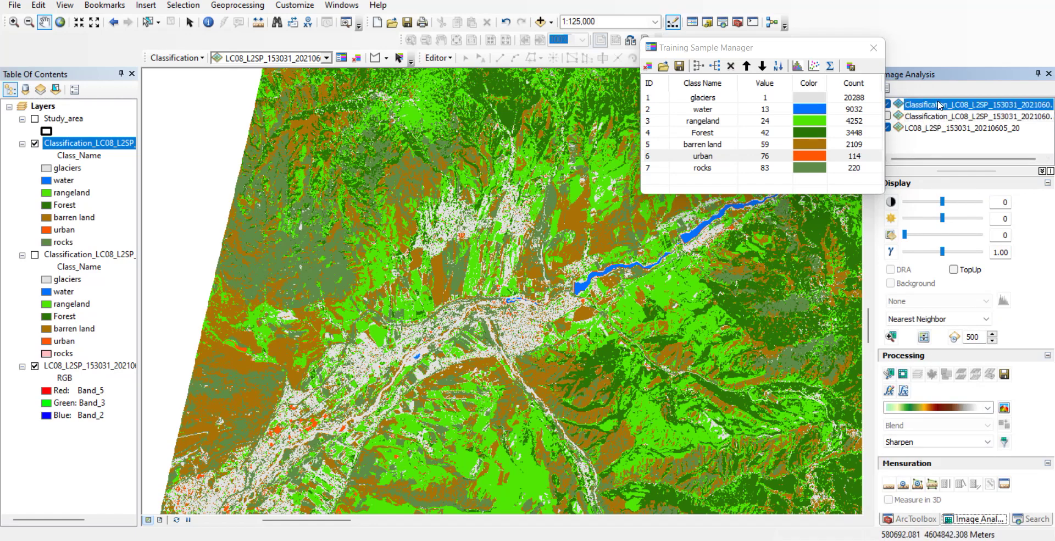
click(679, 66)
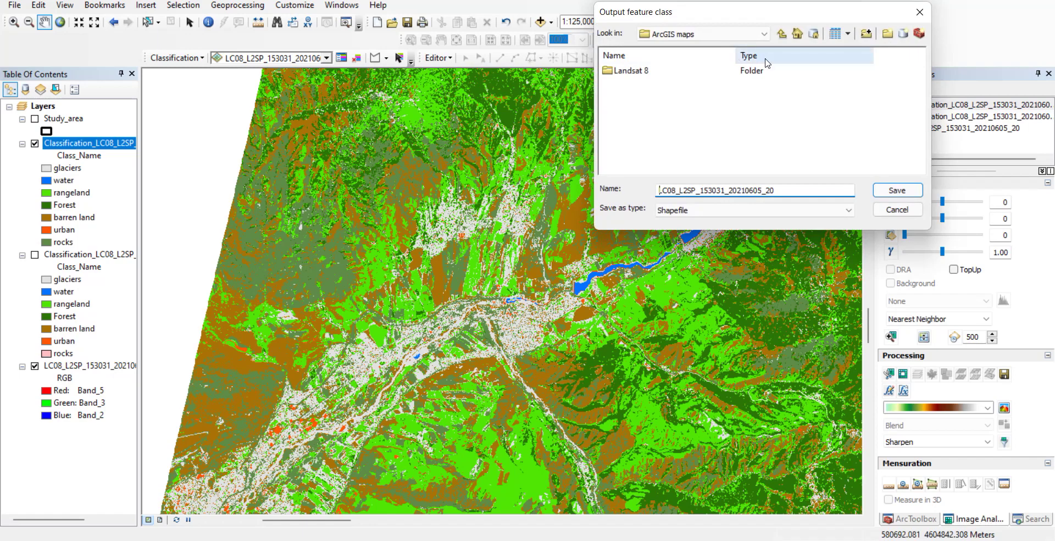
click(897, 190)
click(873, 48)
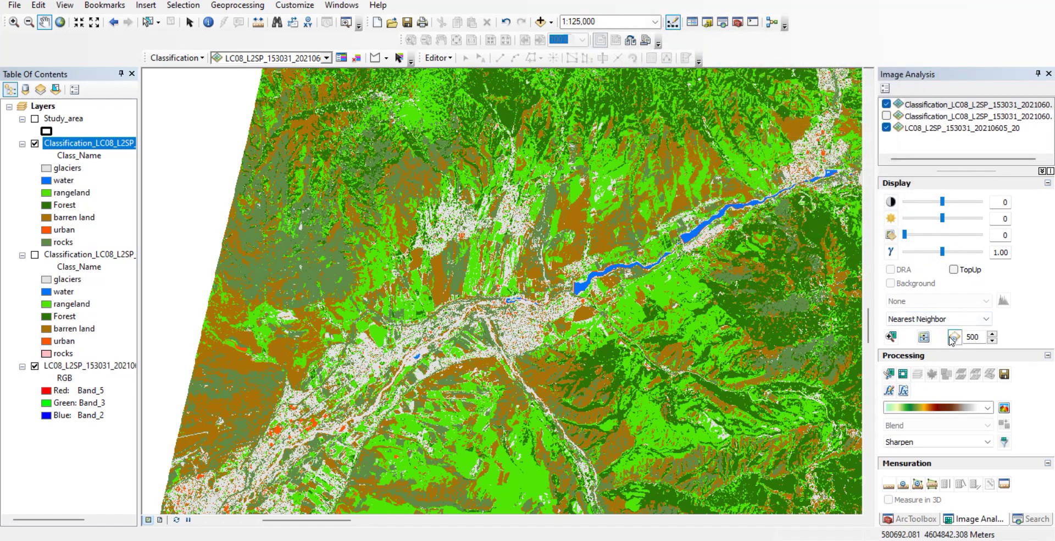
- Swipe the new classification to reveal the satellite image, clearing the training sample table in between
click(928, 339)
drag(520, 331, 640, 378)
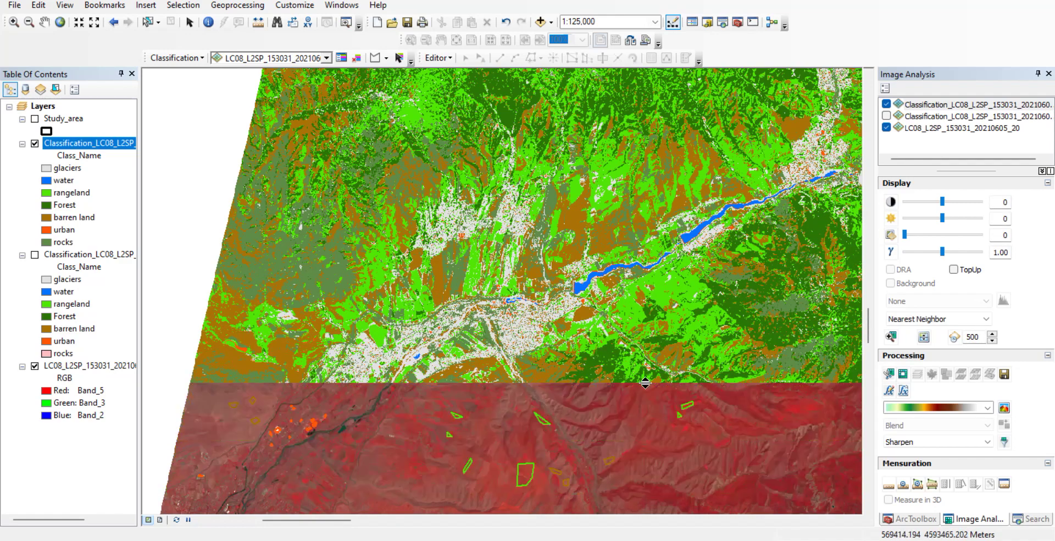
click(341, 58)
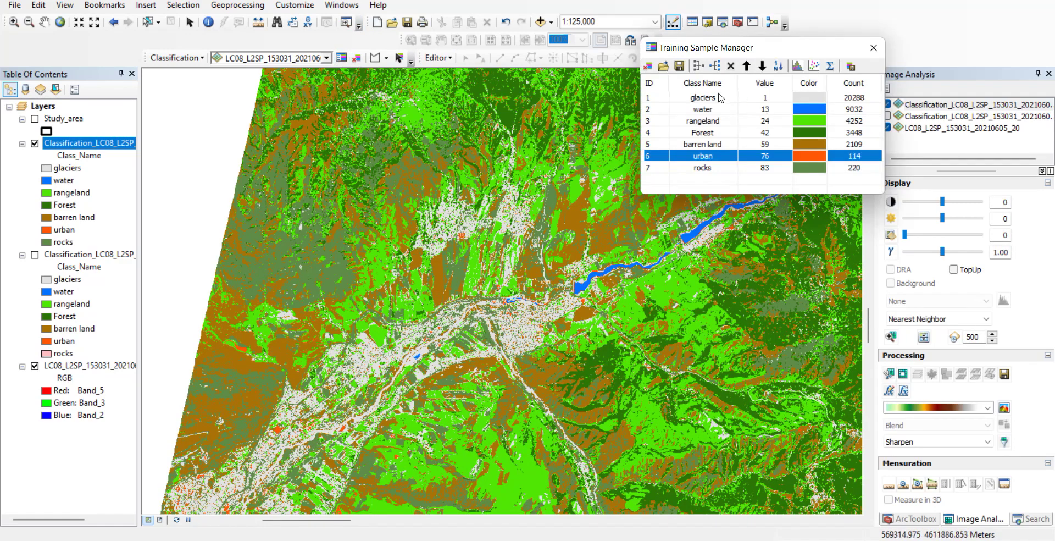
click(648, 67)
click(873, 47)
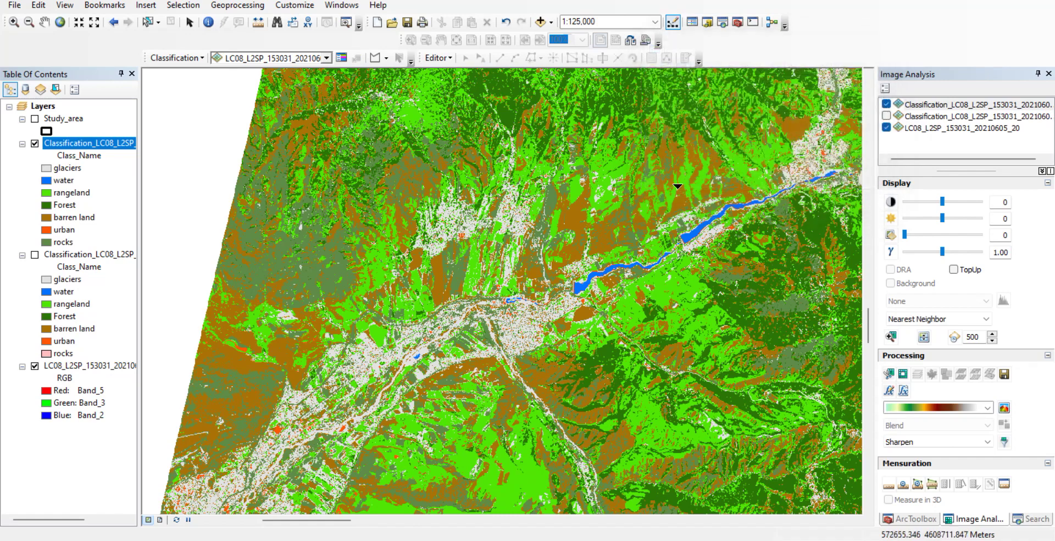
click(924, 336)
drag(529, 420, 783, 379)
- Centre the lake, display the Study_area boundary, and zoom out to 1:1,250,000
scroll(712, 379, down, 4)
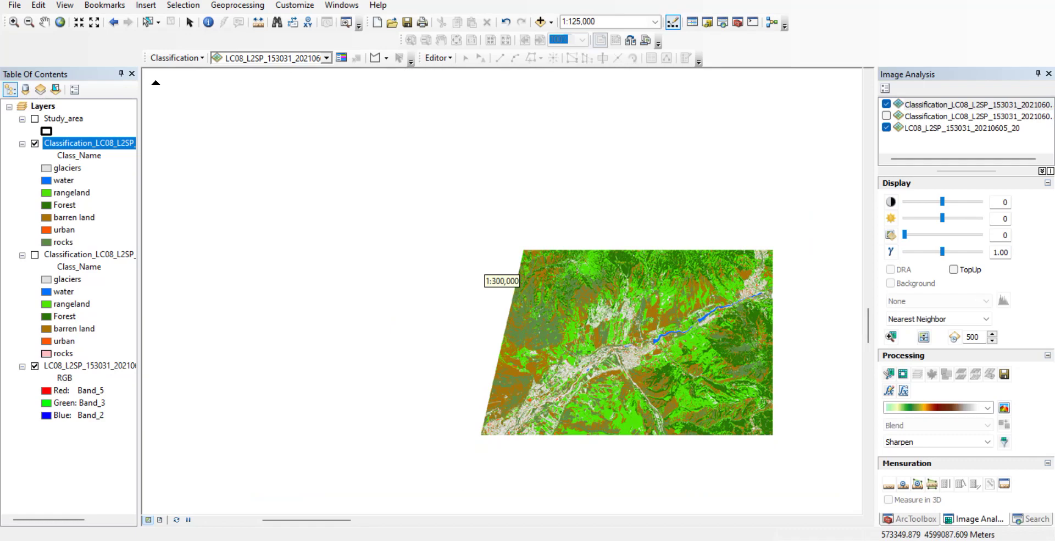
click(47, 28)
drag(736, 343, 440, 336)
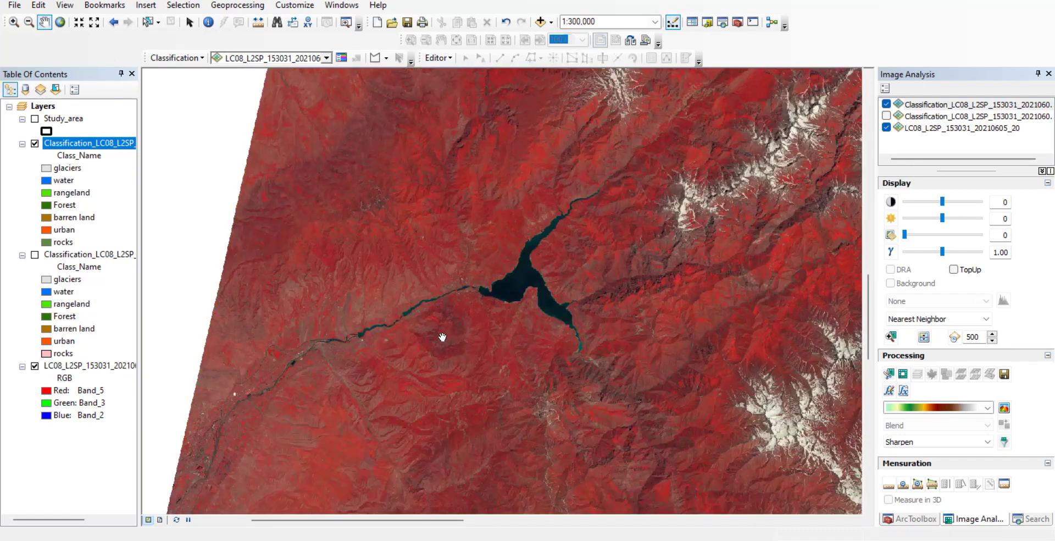
click(35, 119)
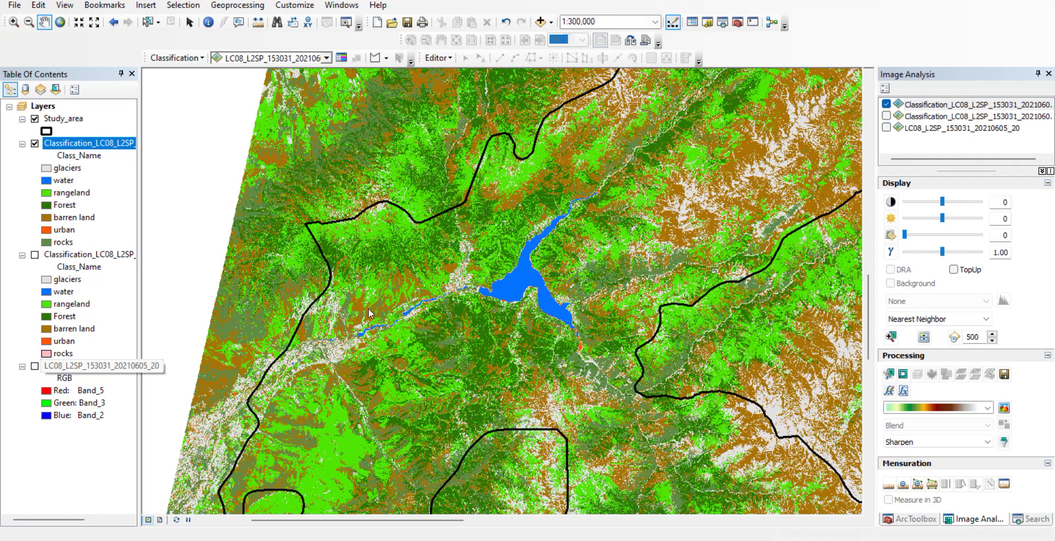
scroll(368, 307, up, 5)
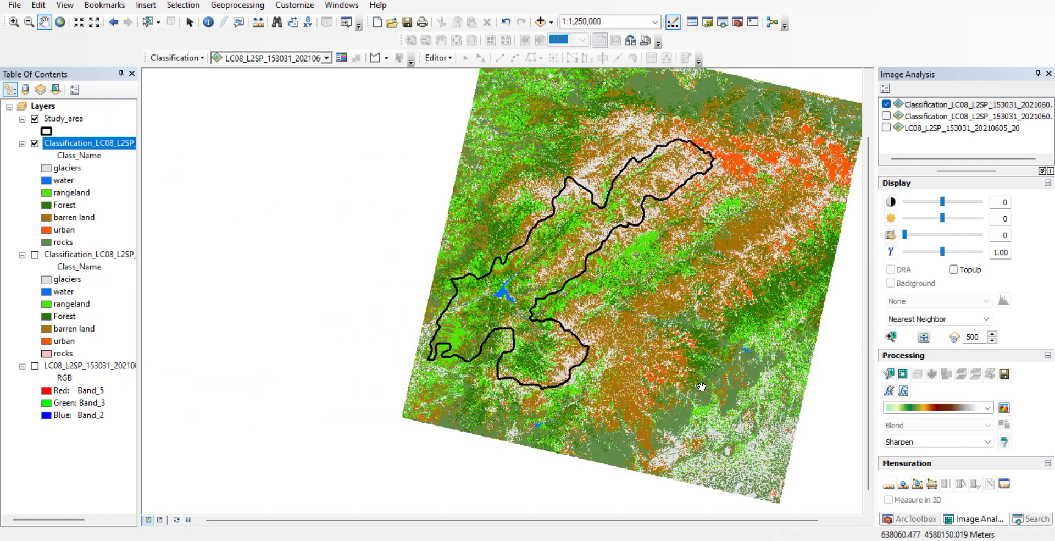
click(905, 519)
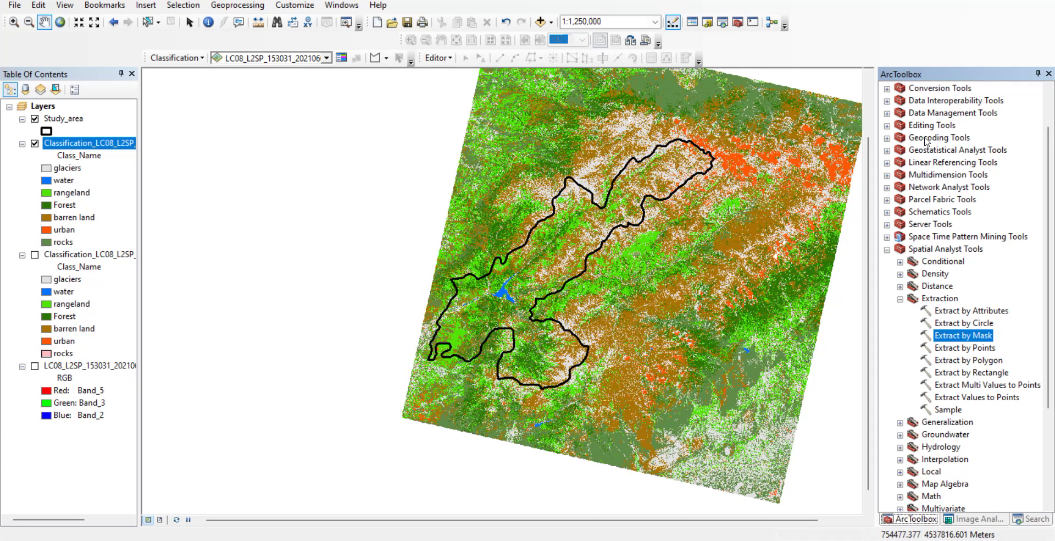
- Open Extract by Mask with the new classification as input, and remove the older classification layer
click(931, 250)
click(954, 336)
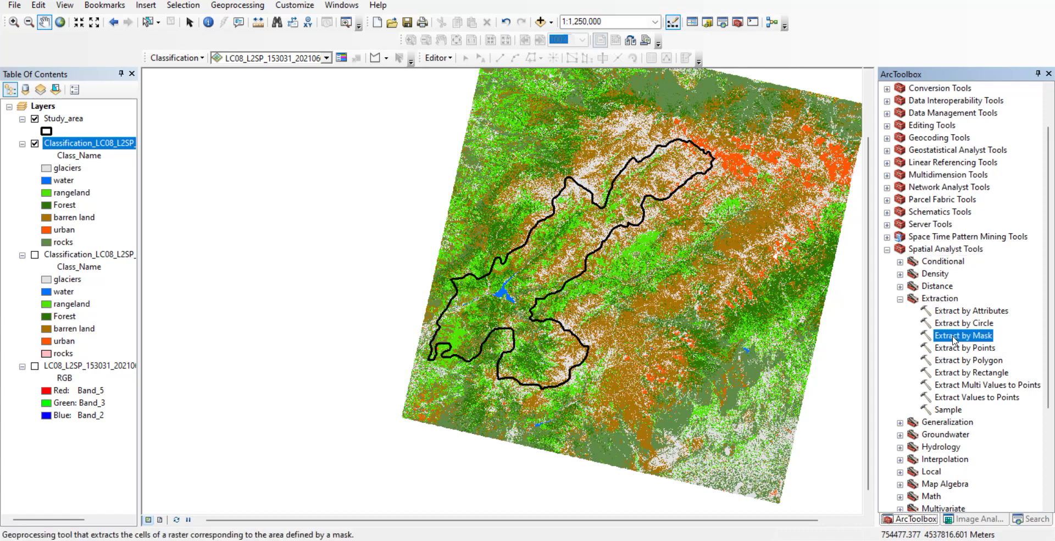
click(940, 299)
double_click(963, 335)
click(832, 136)
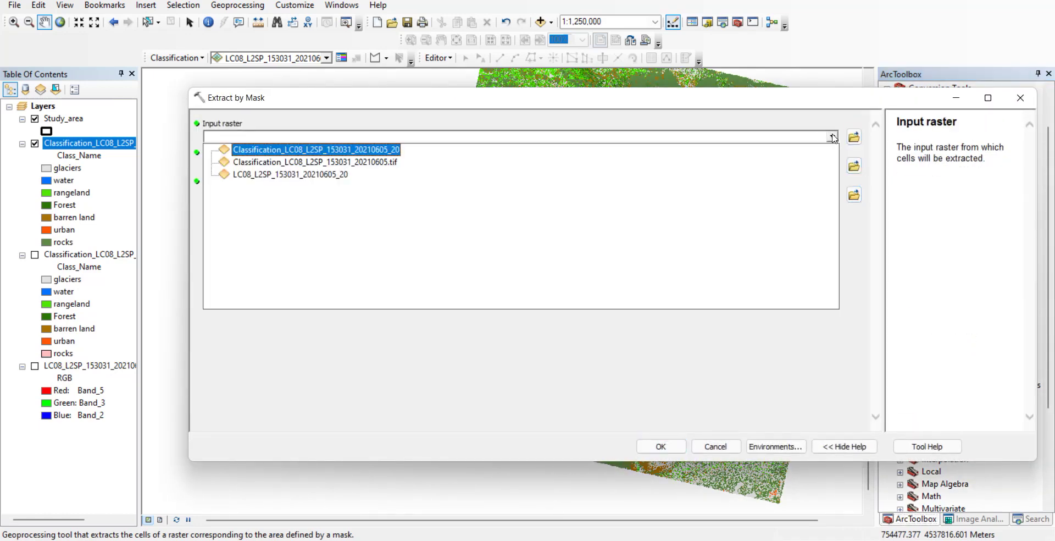
click(321, 150)
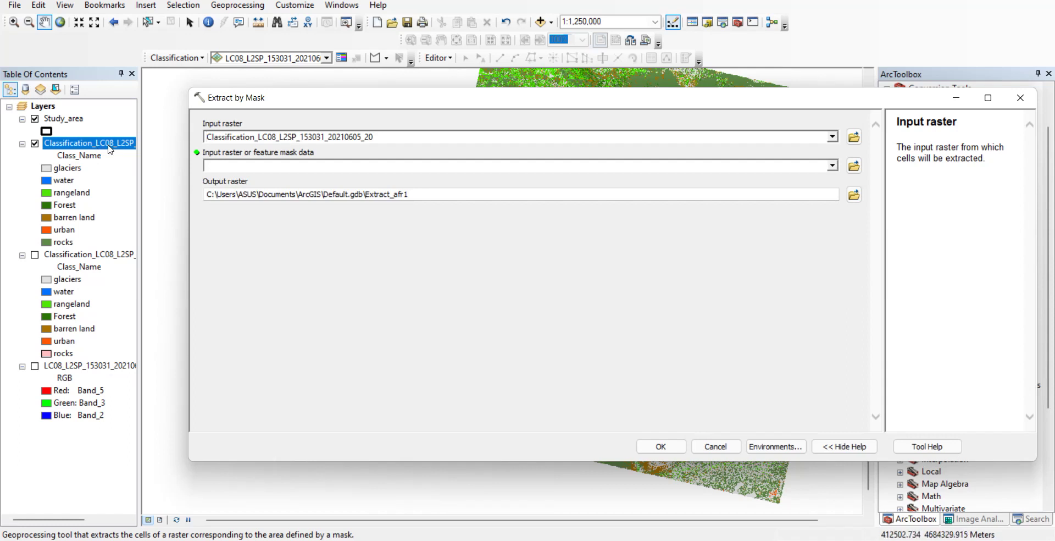
drag(140, 150, 183, 150)
click(75, 254)
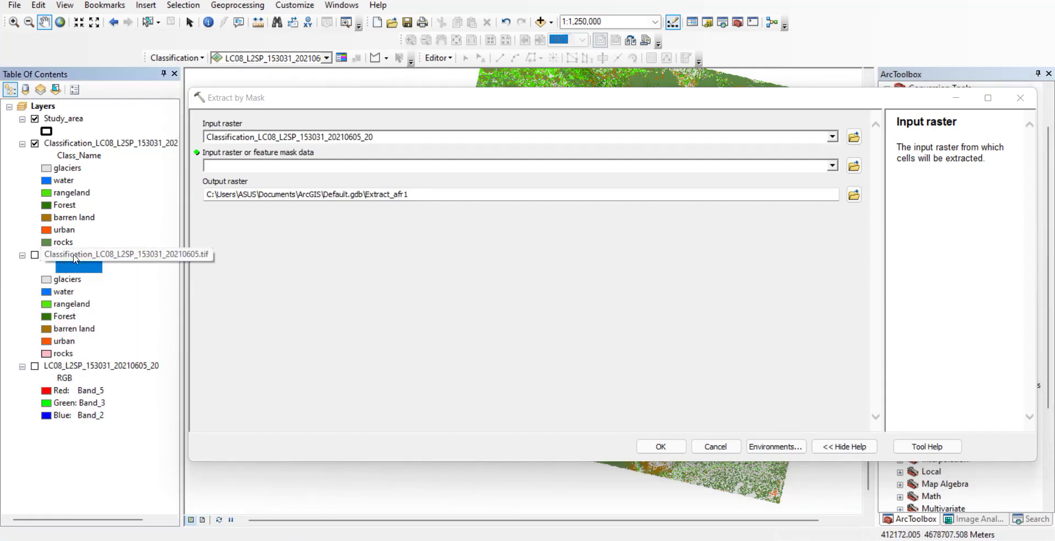
right_click(76, 255)
click(99, 278)
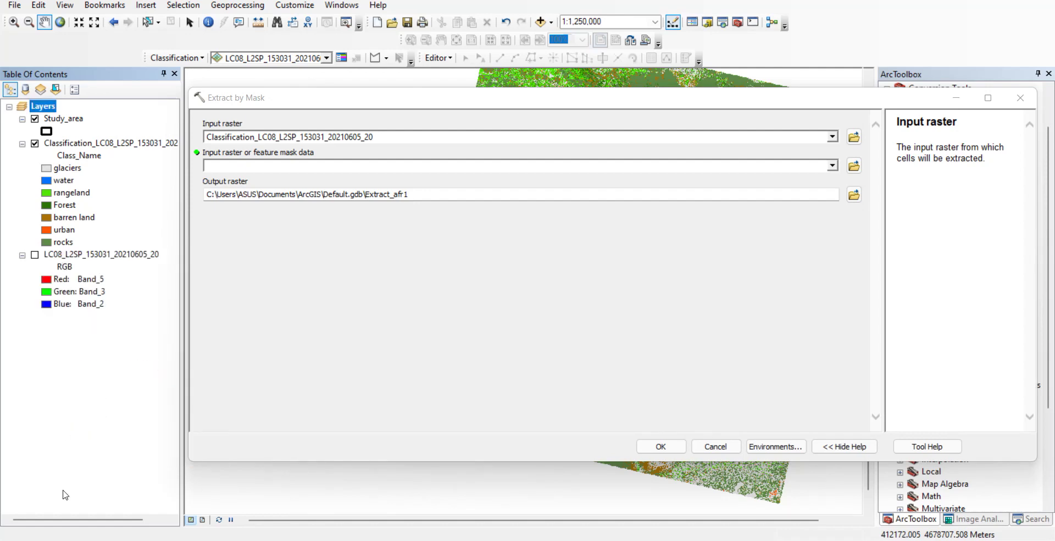
drag(66, 518, 108, 529)
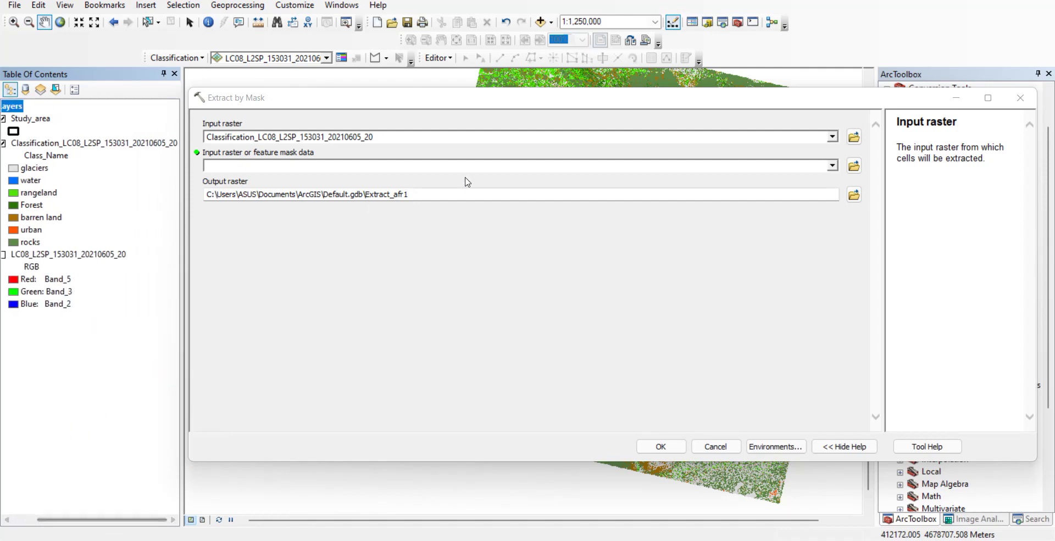
- Use Study_area as the mask, output to study_area_class.tif, and run the extraction
click(221, 167)
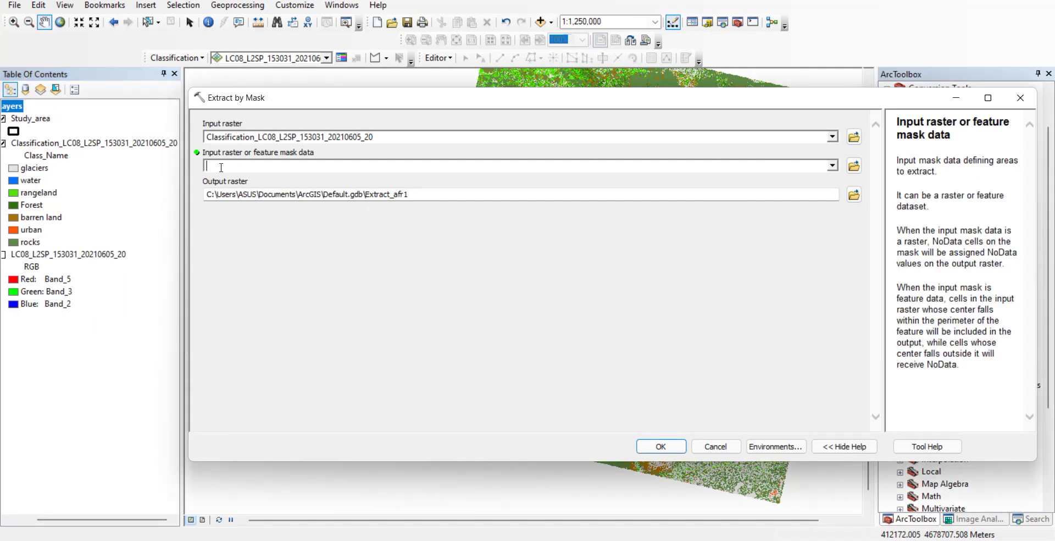
click(833, 167)
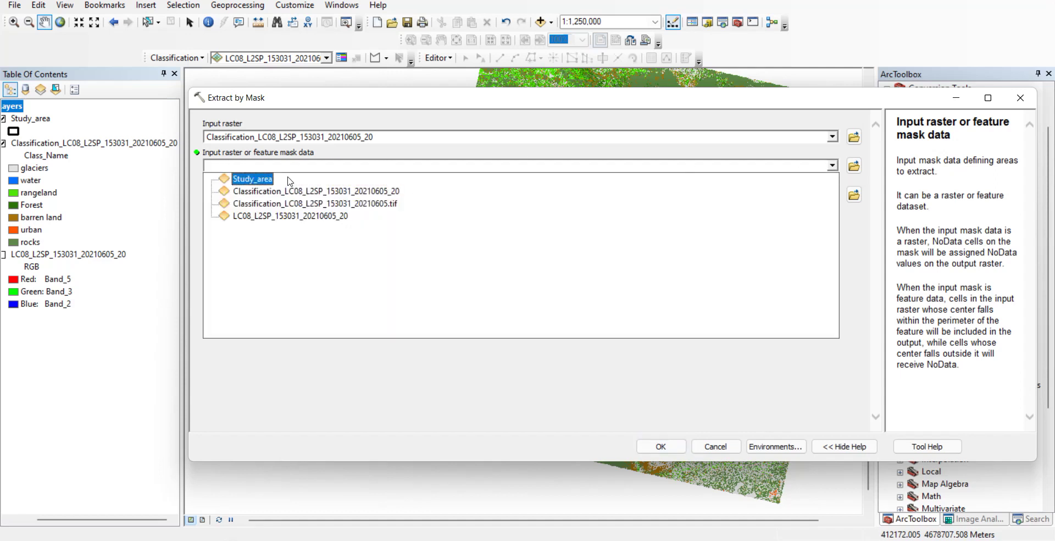
click(254, 179)
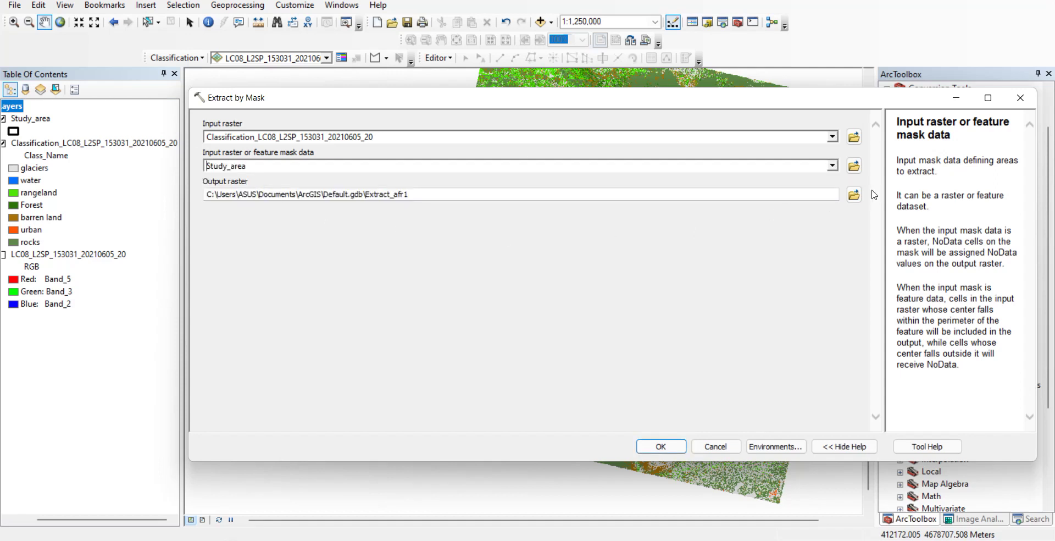
click(855, 195)
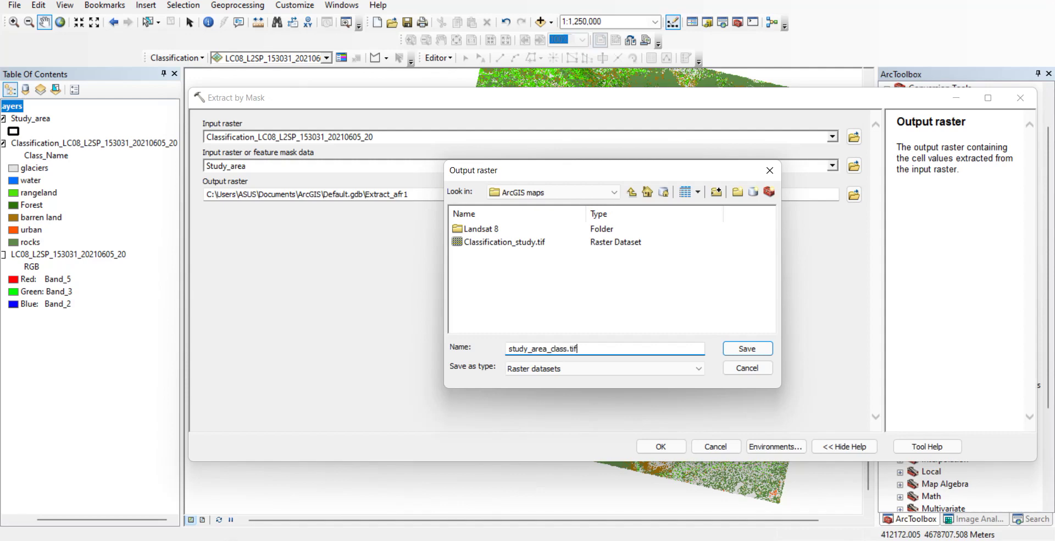
click(741, 347)
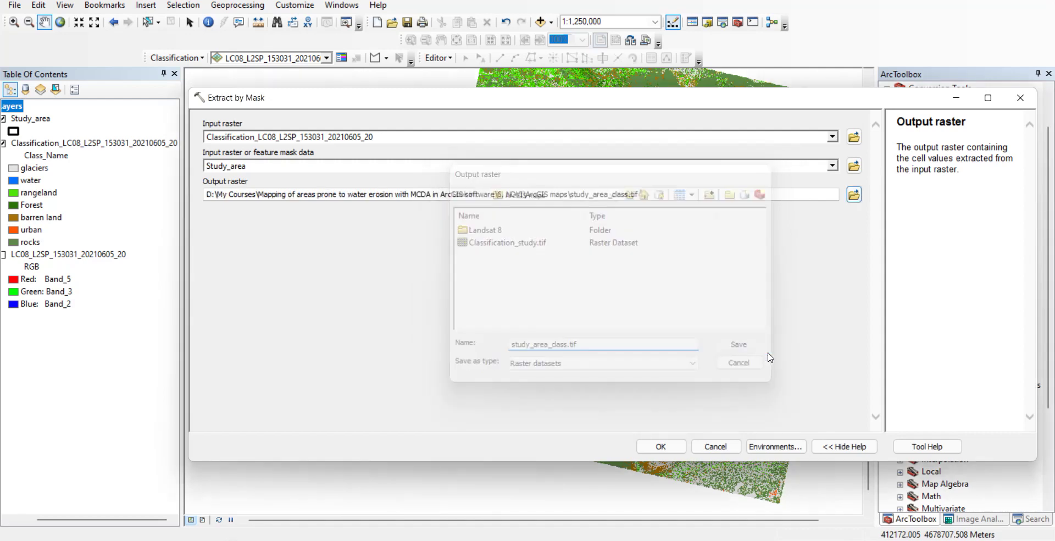
click(656, 446)
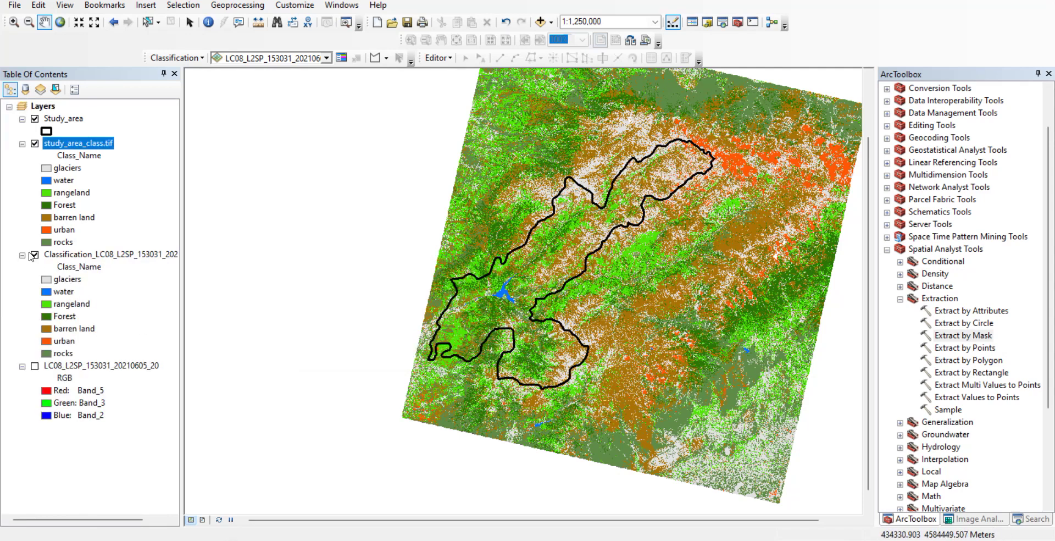
- Hide the unclipped Classification and Study_area layers and pan the clipped map to centre the lake
click(33, 255)
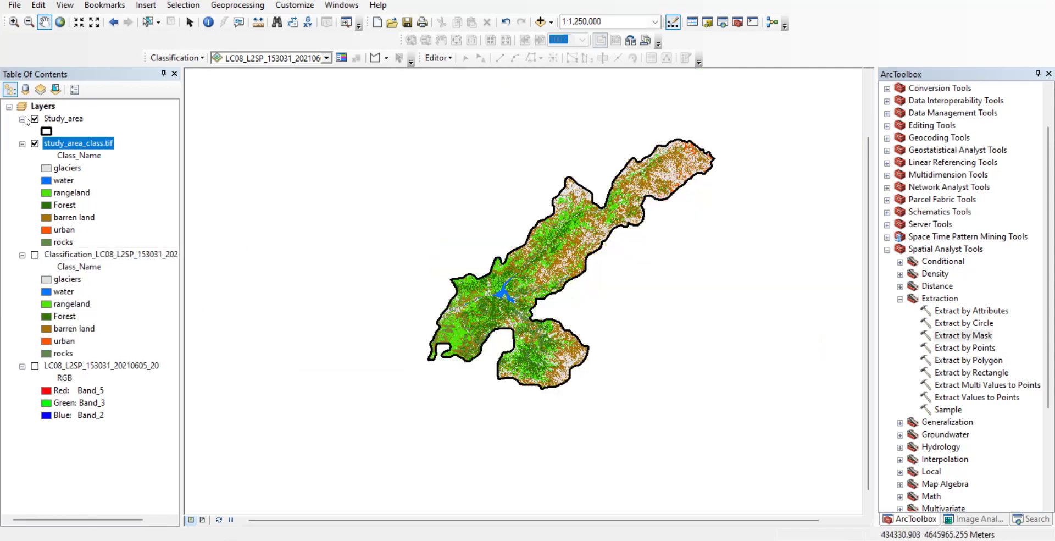
click(35, 119)
scroll(507, 303, up, 2)
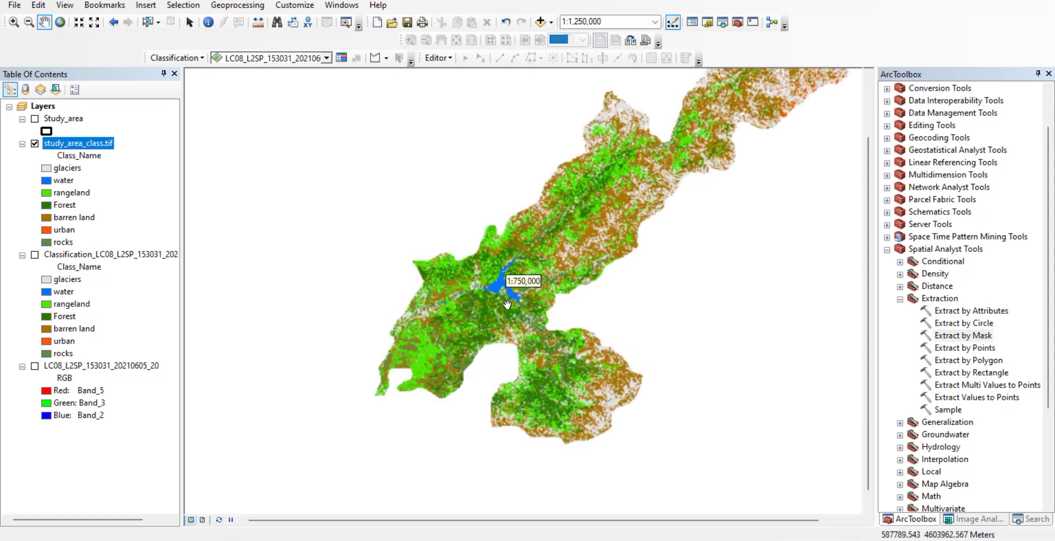
scroll(507, 304, up, 3)
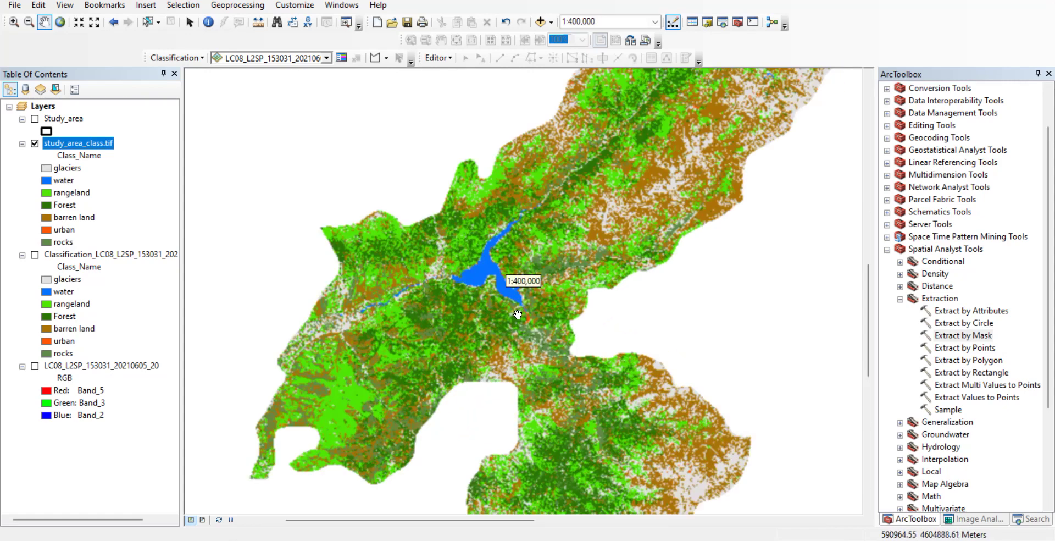
drag(521, 349, 499, 289)
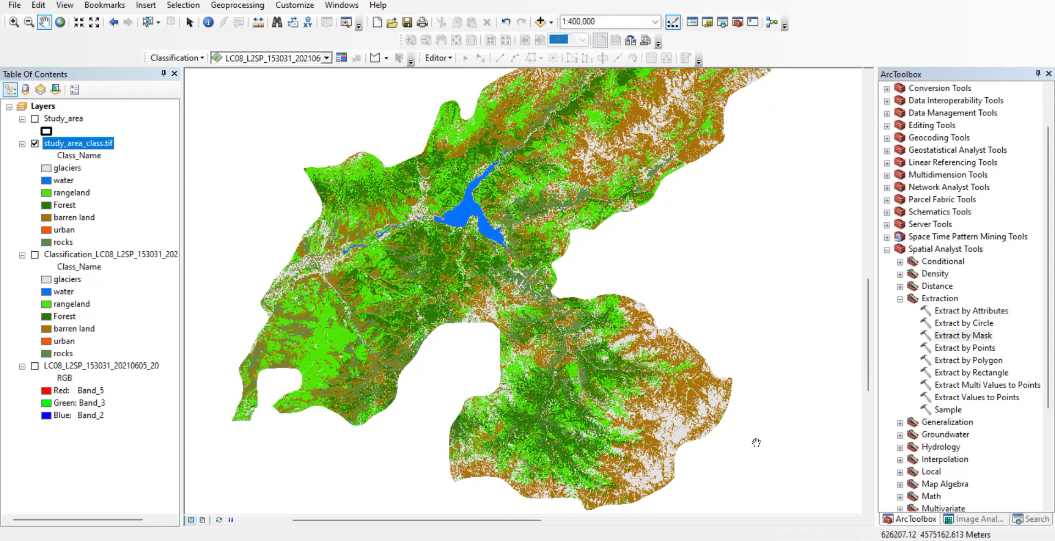
drag(709, 387, 694, 491)
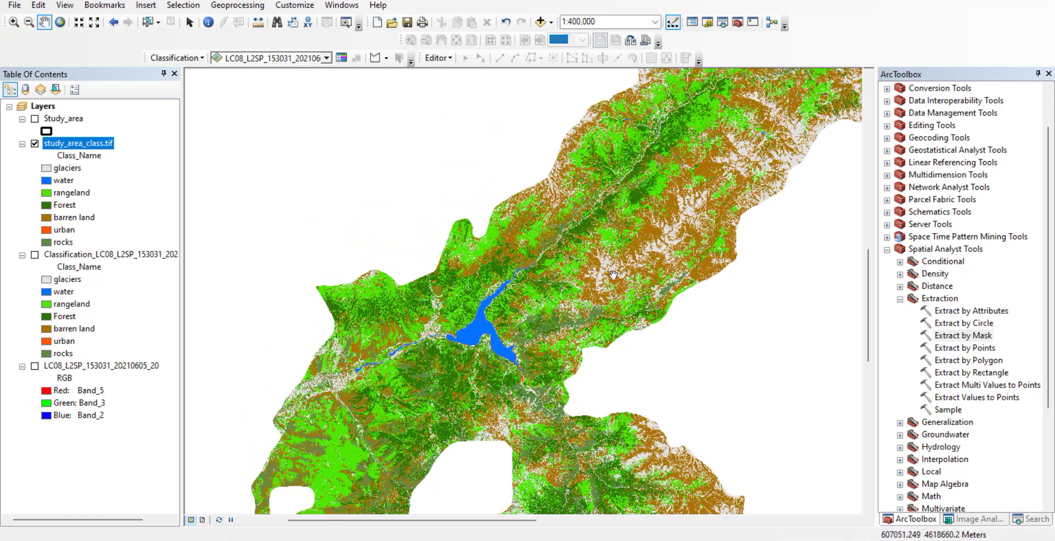
drag(607, 270, 564, 313)
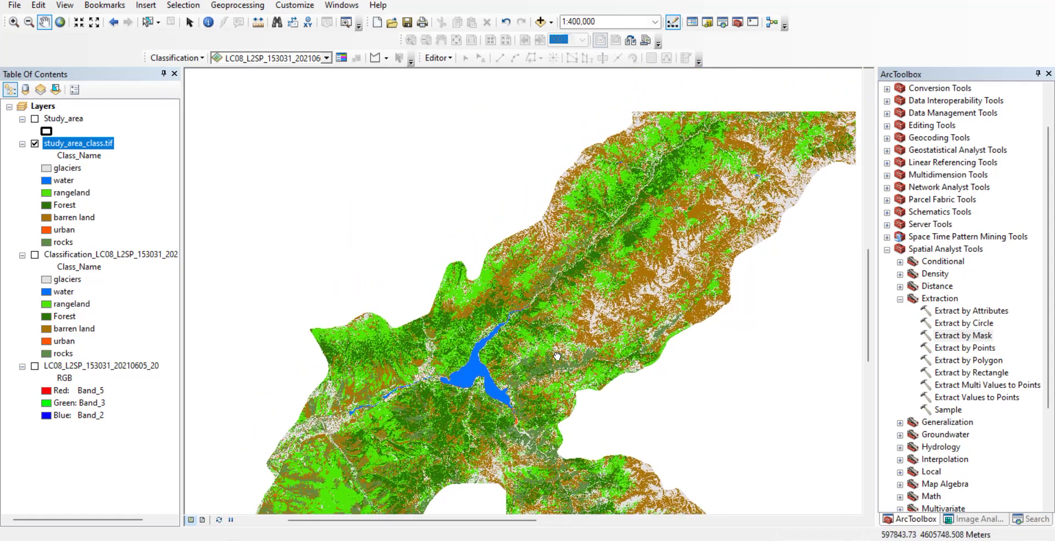
drag(641, 259, 551, 294)
drag(519, 332, 636, 259)
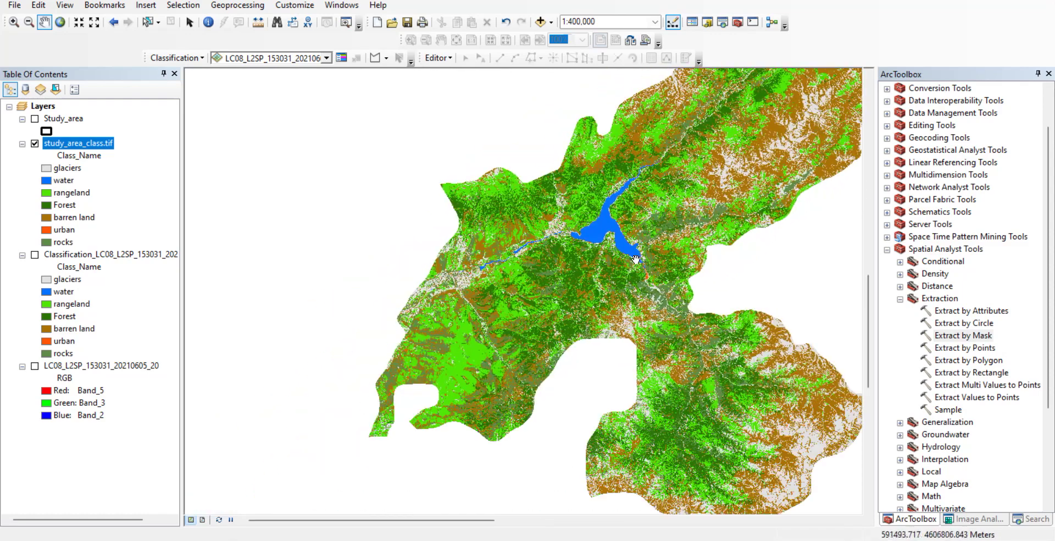
- Check study_area_class.tif's attribute table with its seven Class_name entries, then close it
right_click(84, 153)
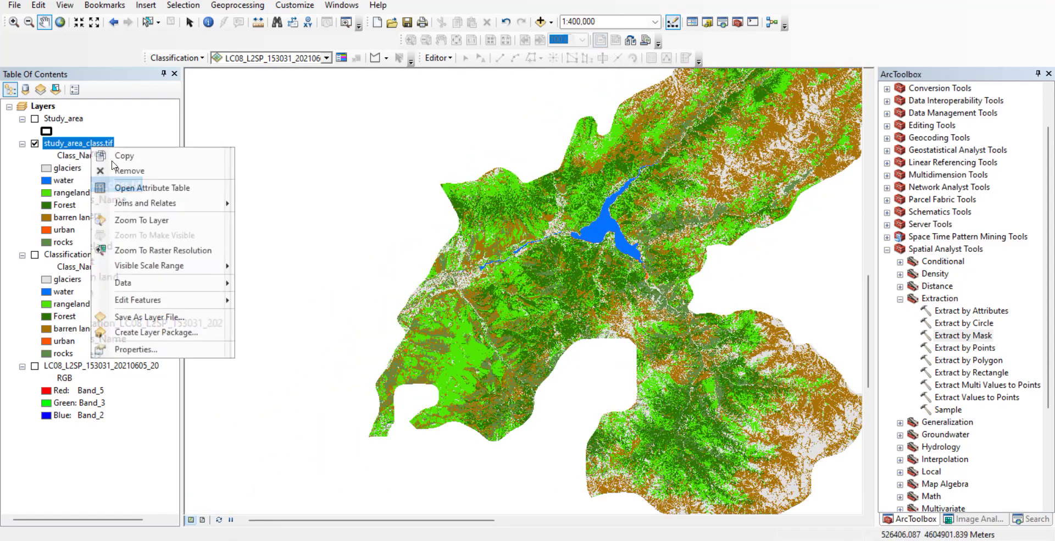
click(120, 194)
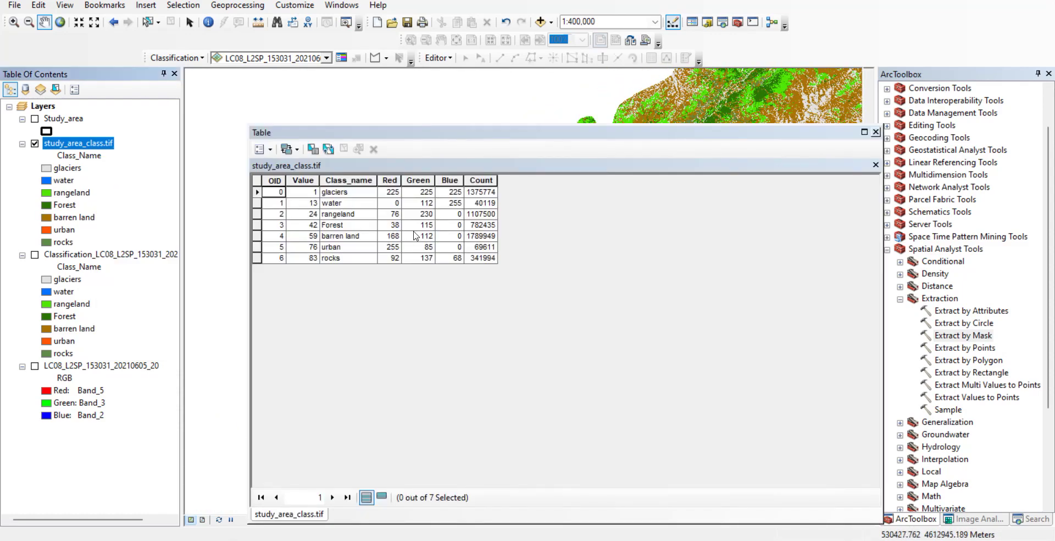
click(338, 181)
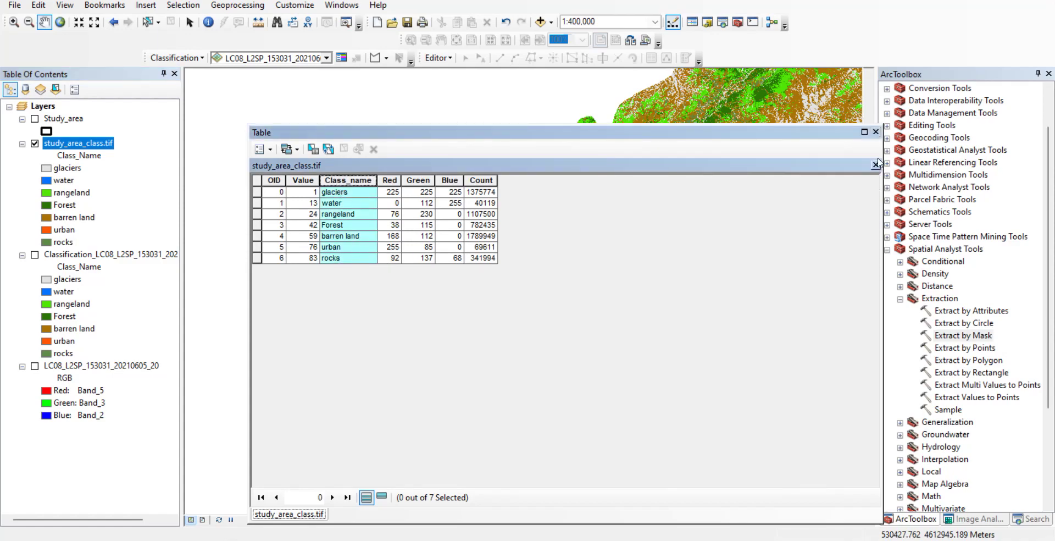
click(876, 131)
drag(623, 330, 462, 319)
drag(714, 138, 590, 326)
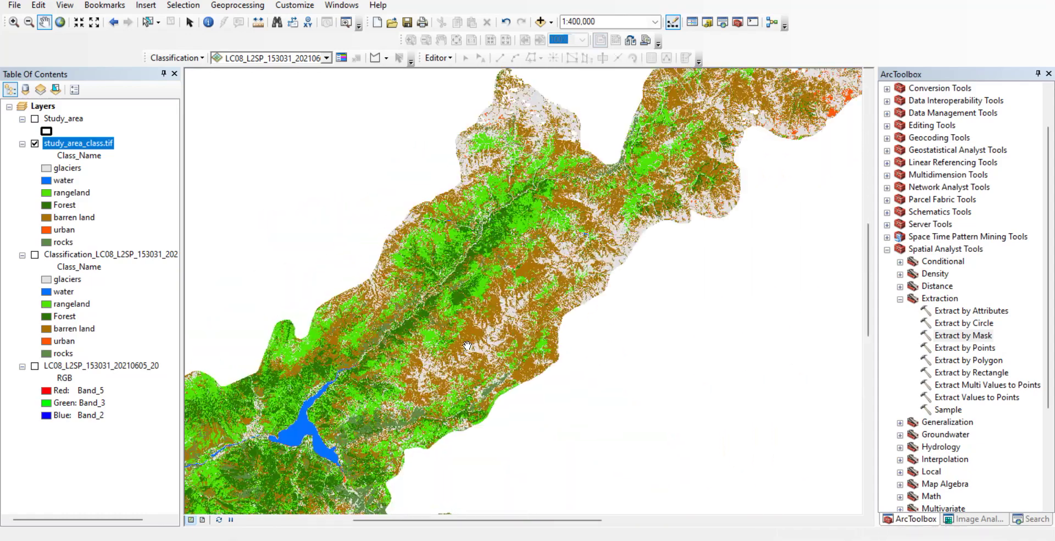
drag(621, 208, 608, 282)
scroll(608, 282, down, 2)
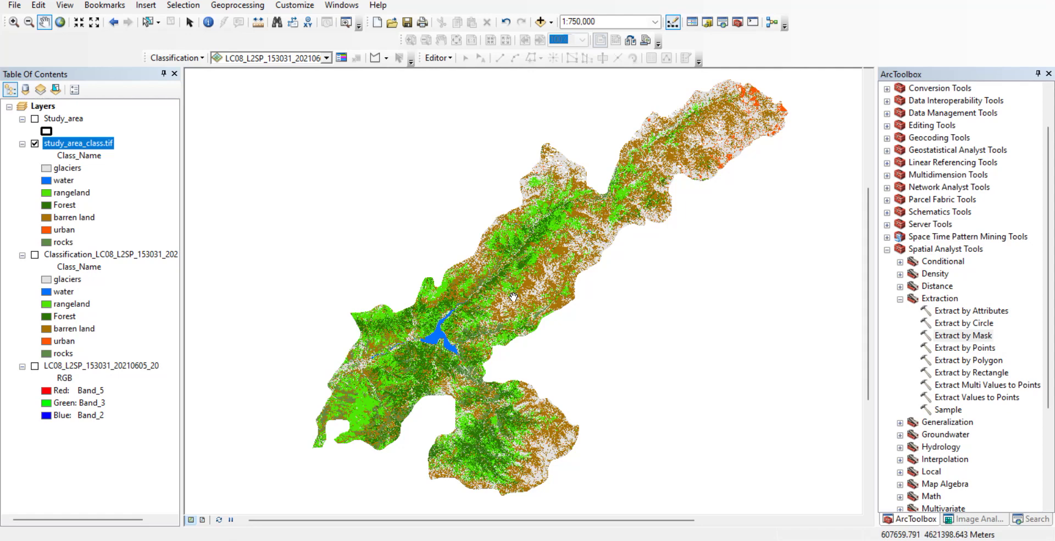
scroll(448, 338, up, 2)
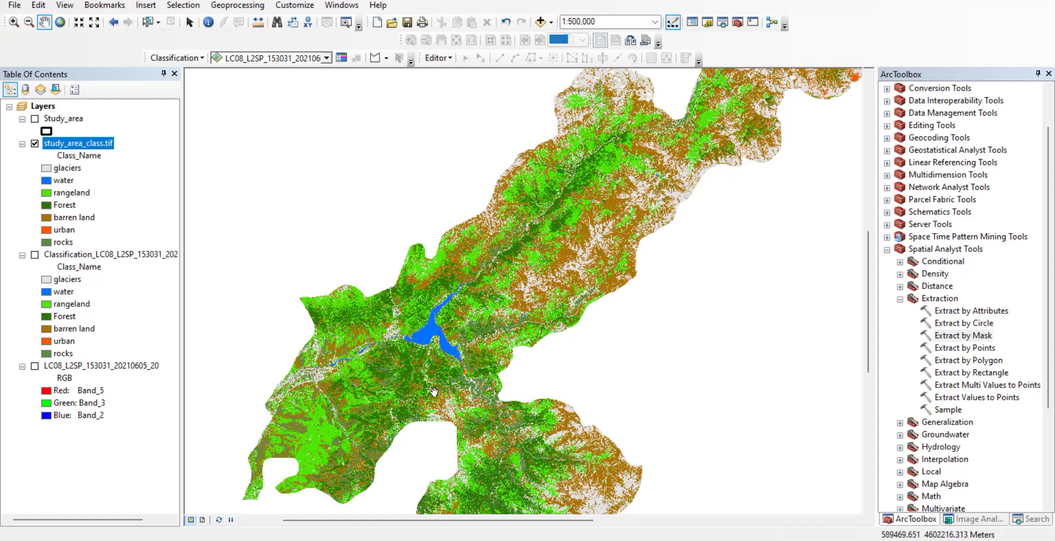
drag(434, 391, 490, 348)
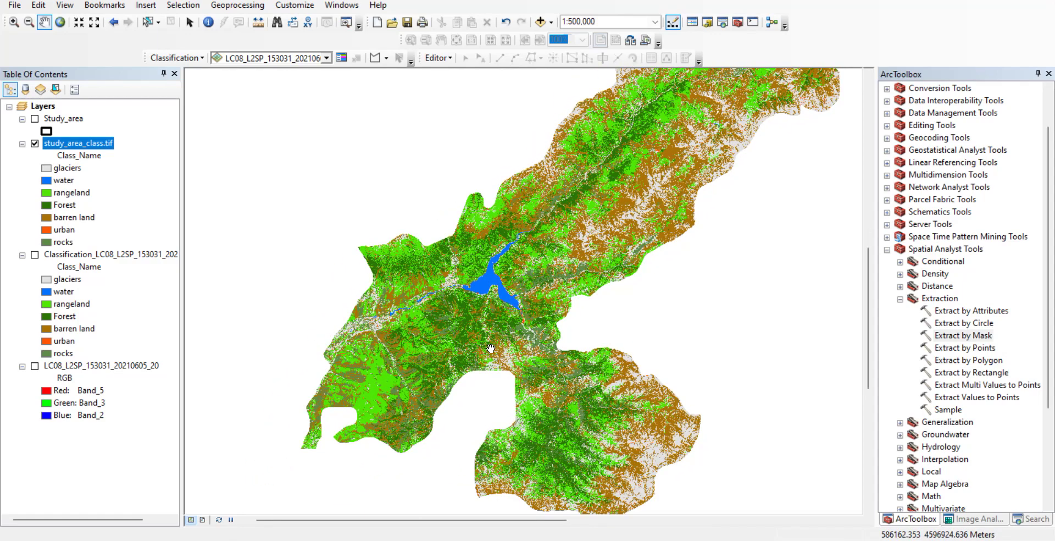
drag(484, 343, 479, 392)
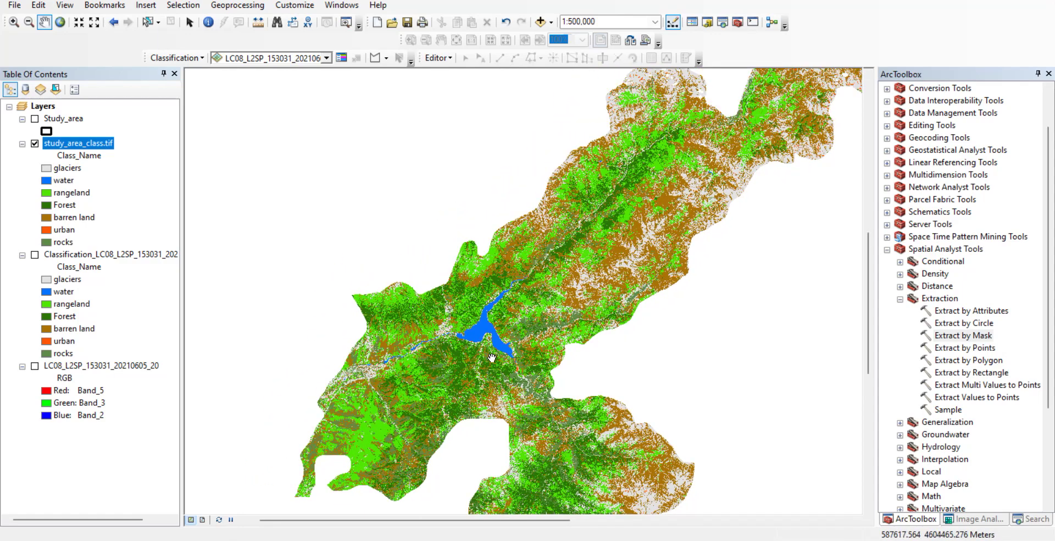
scroll(490, 369, up, 2)
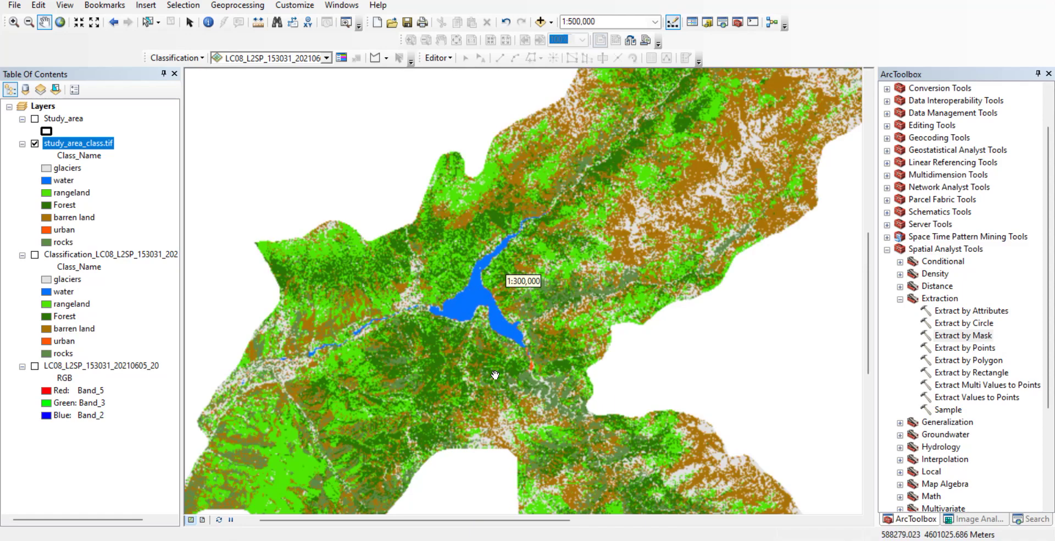
drag(527, 404, 508, 324)
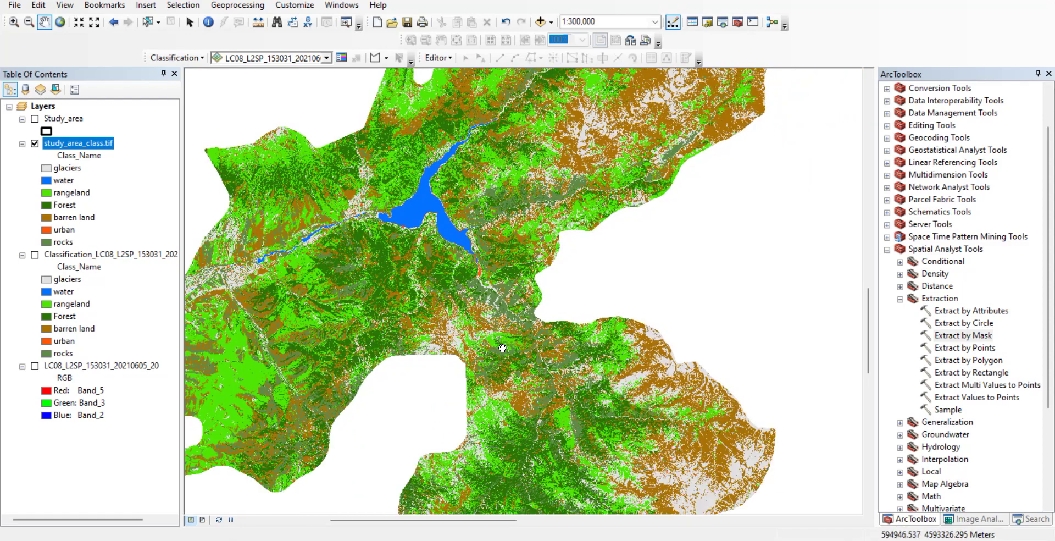
drag(508, 401, 491, 324)
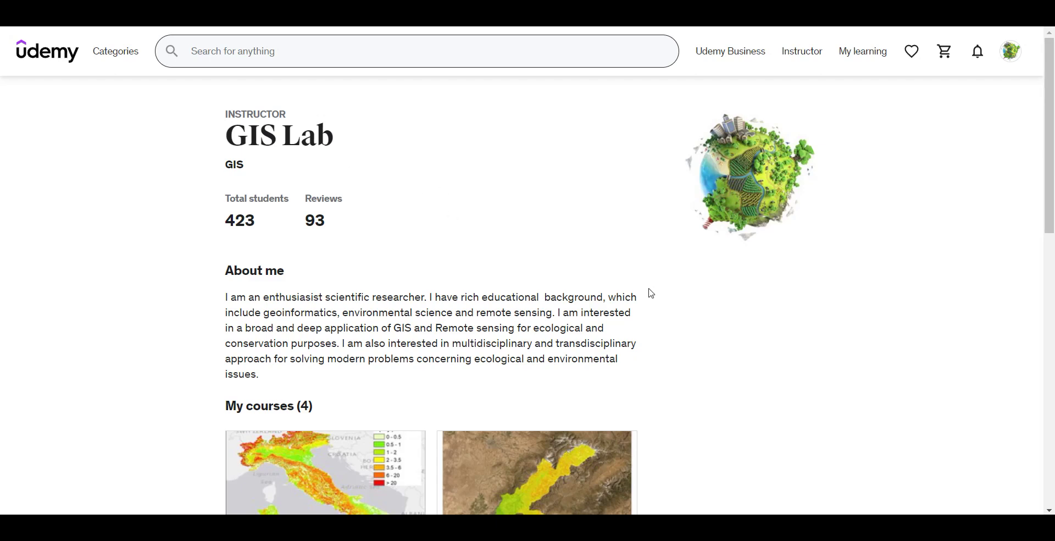
- Scroll through the instructor's four courses, including the RUSLE soil erosion modeling course
scroll(650, 293, down, 2)
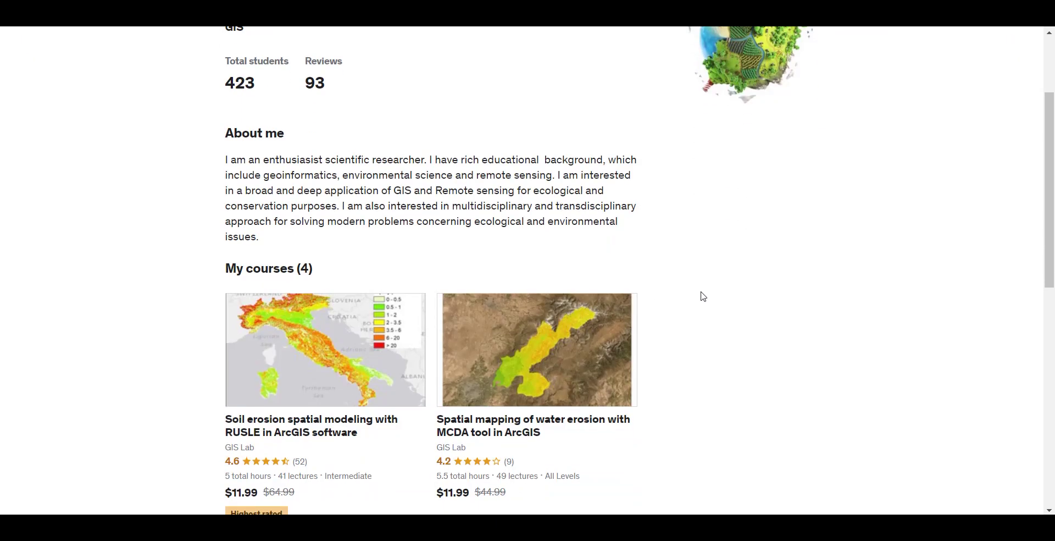
scroll(701, 297, down, 1)
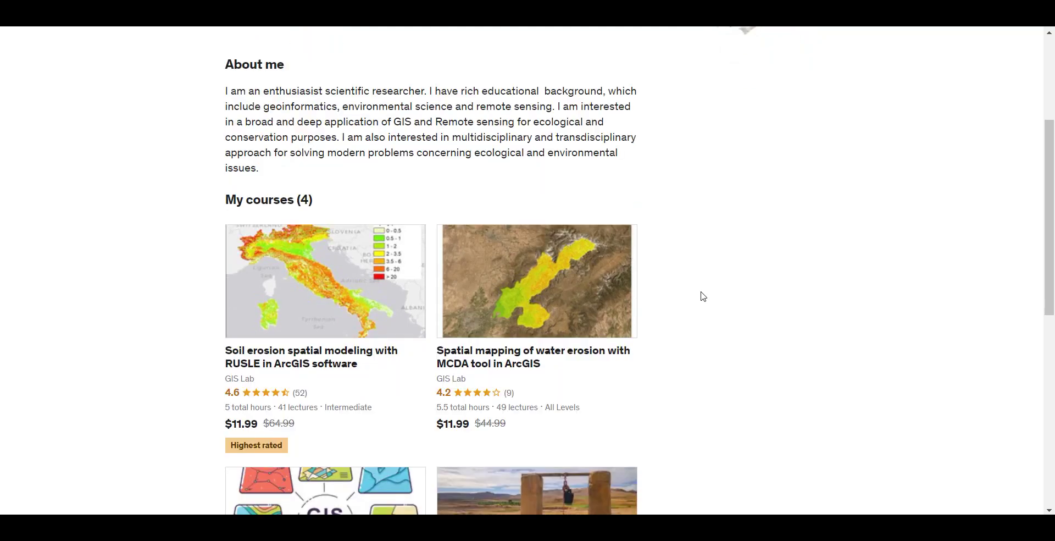
scroll(702, 297, down, 1)
scroll(702, 296, up, 3)
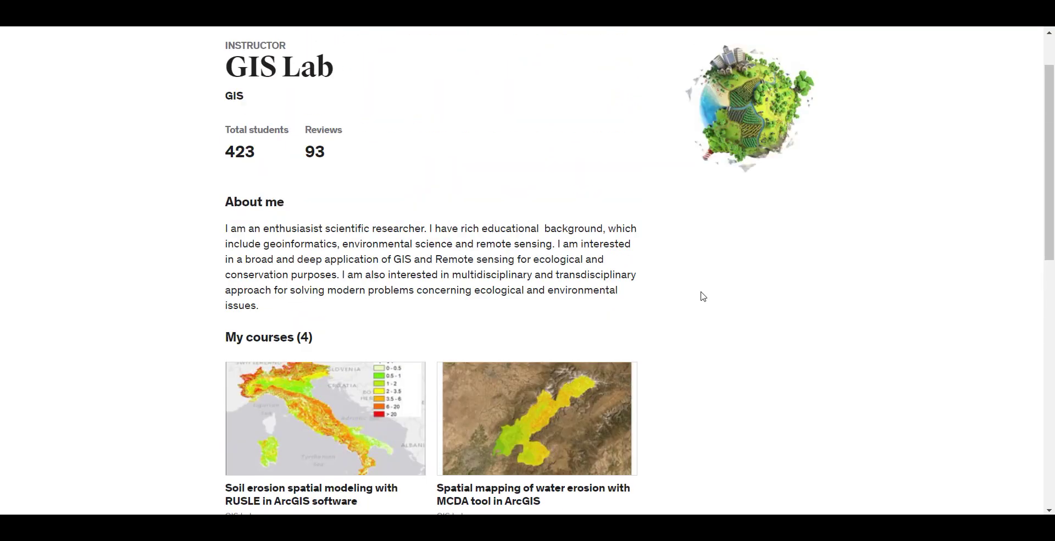